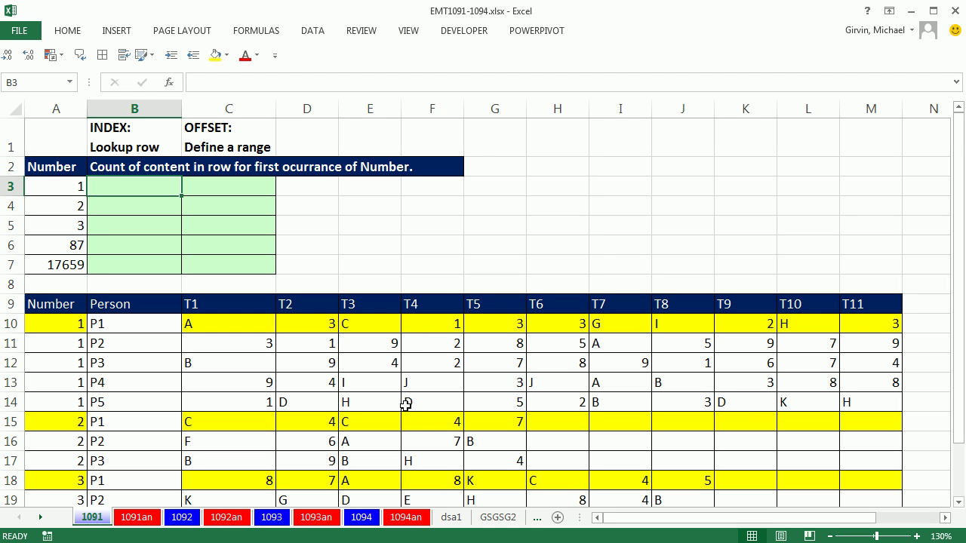
- Highlight the first-occurrence rows for Numbers 1 and 2 within the data block
scroll(404, 382, down, 2)
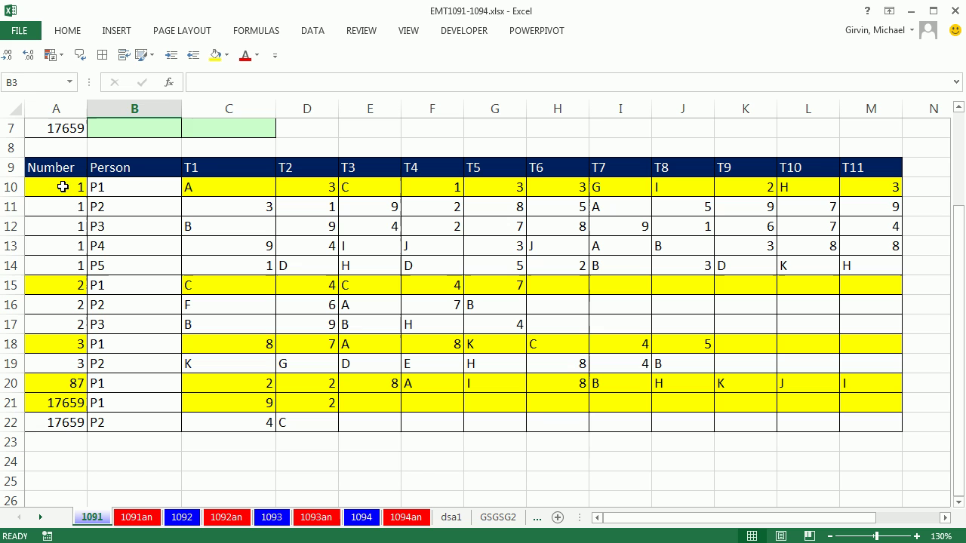
drag(64, 188, 71, 264)
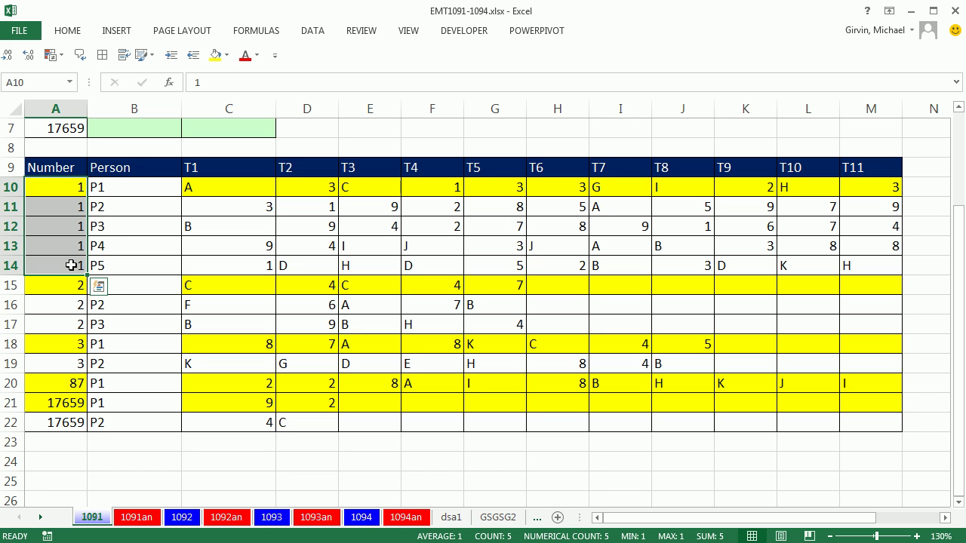
click(191, 188)
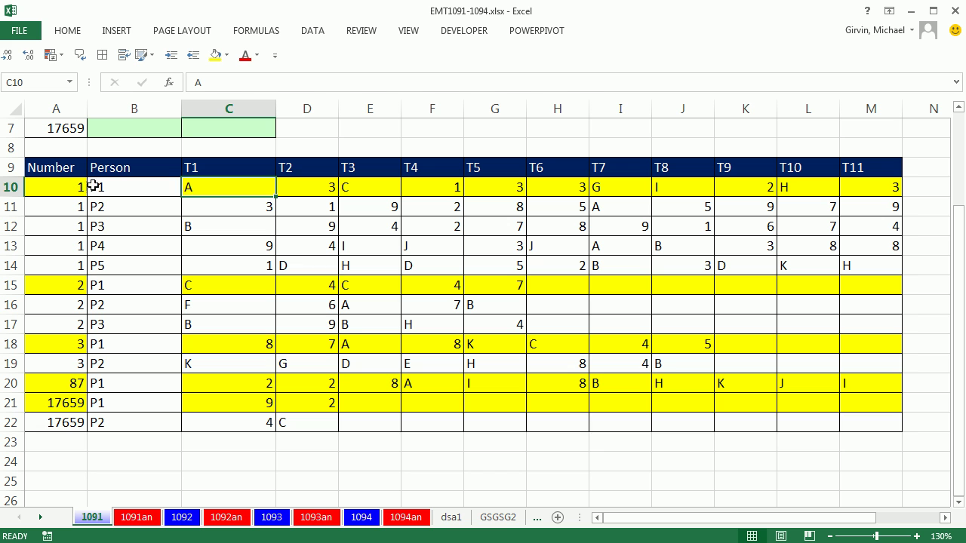
drag(271, 194, 868, 188)
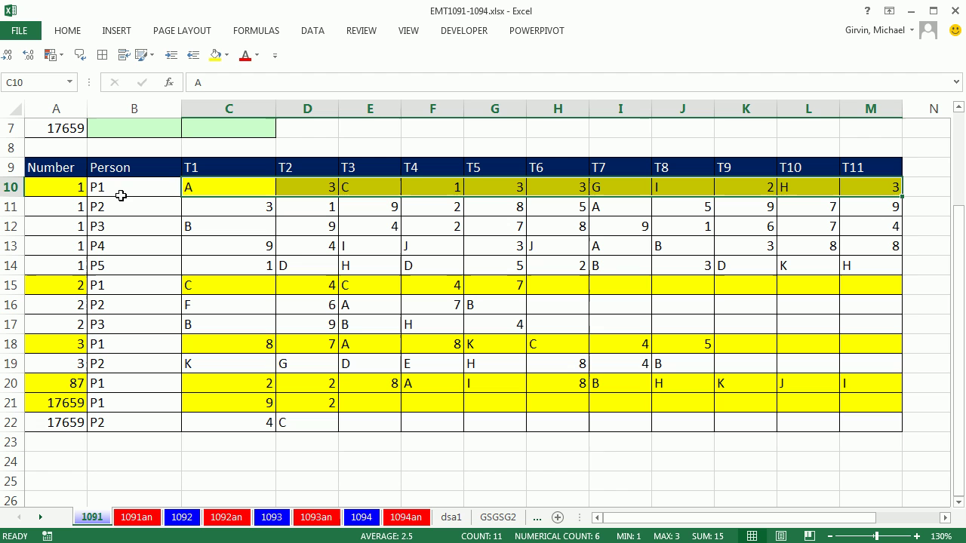
drag(207, 285, 868, 305)
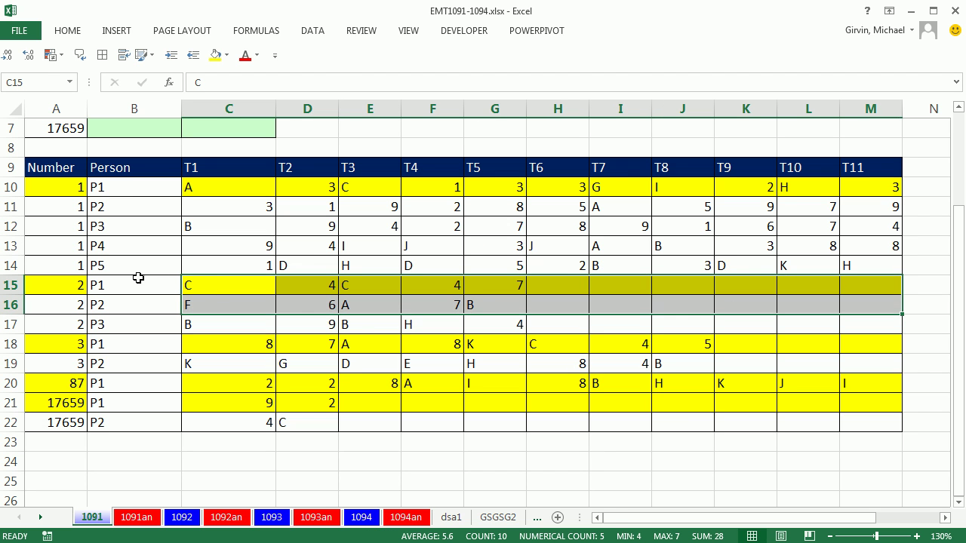
drag(194, 284, 496, 285)
scroll(357, 321, up, 3)
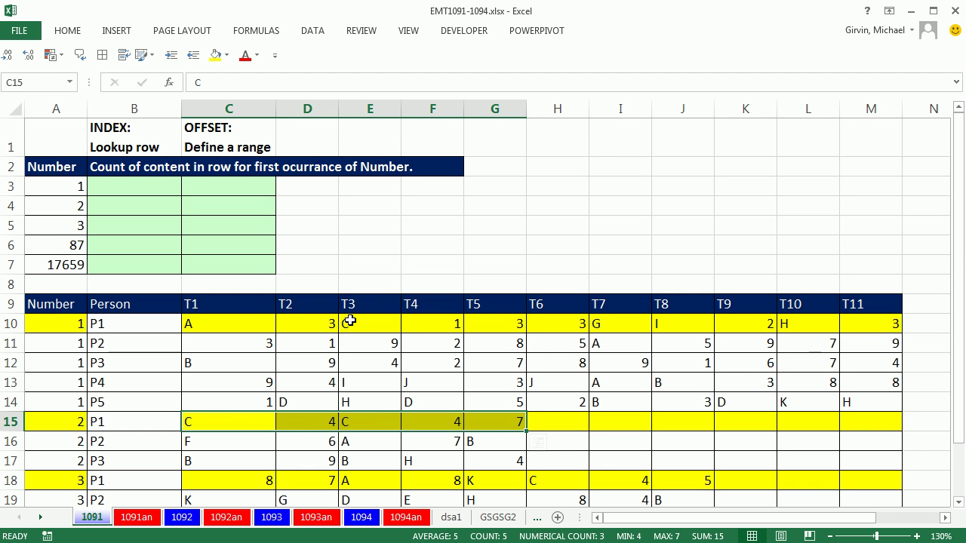
drag(197, 330, 873, 492)
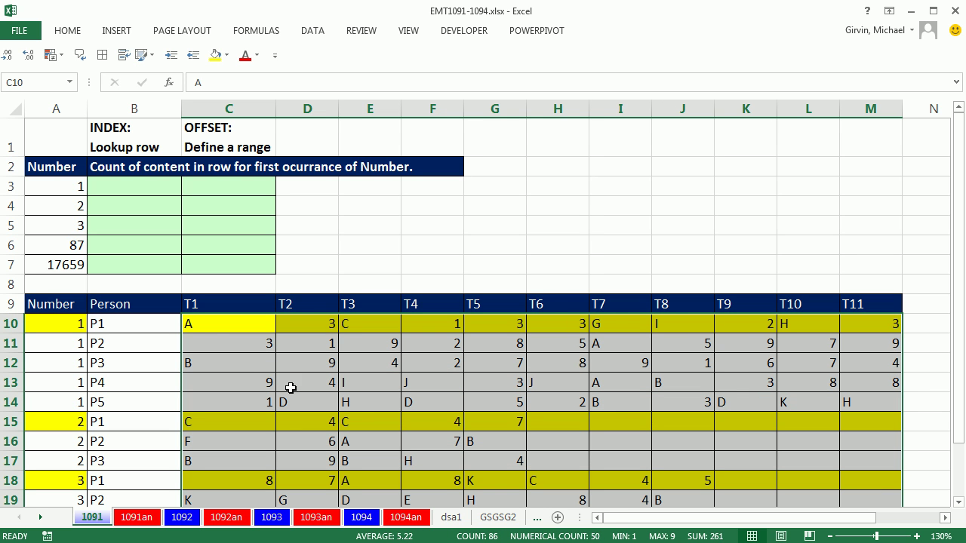
drag(201, 324, 852, 326)
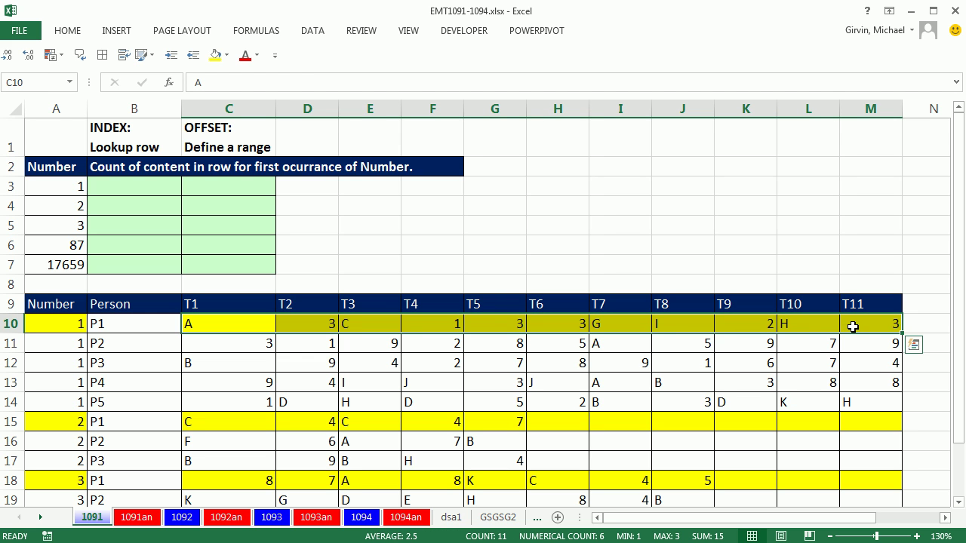
click(201, 311)
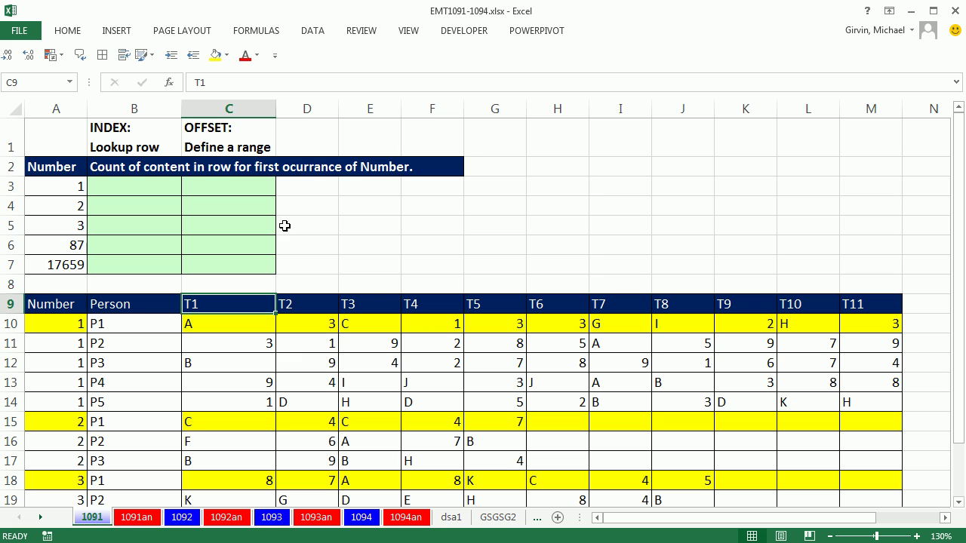
- In B3, start =INDEX( with the absolute array $C$10:$M$22
click(144, 191)
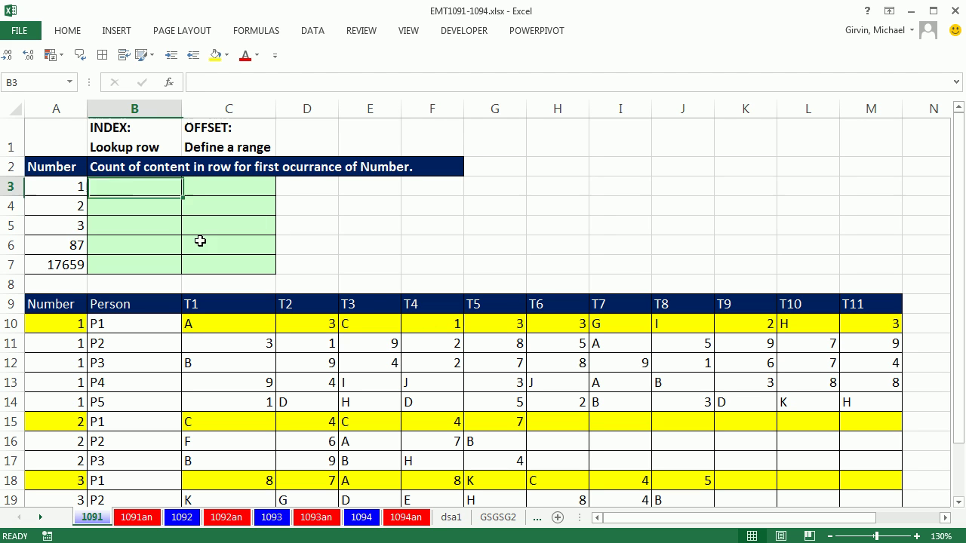
text(=in)
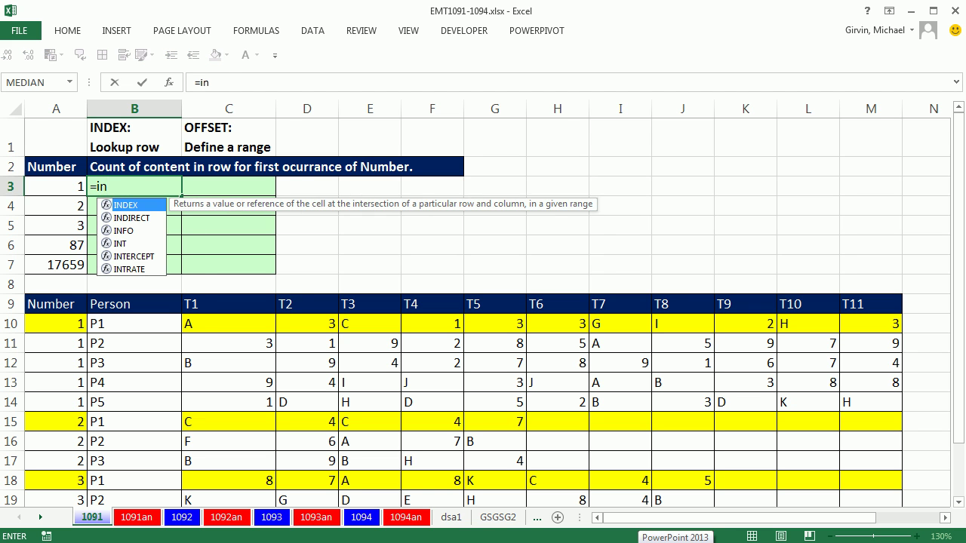
key(Tab)
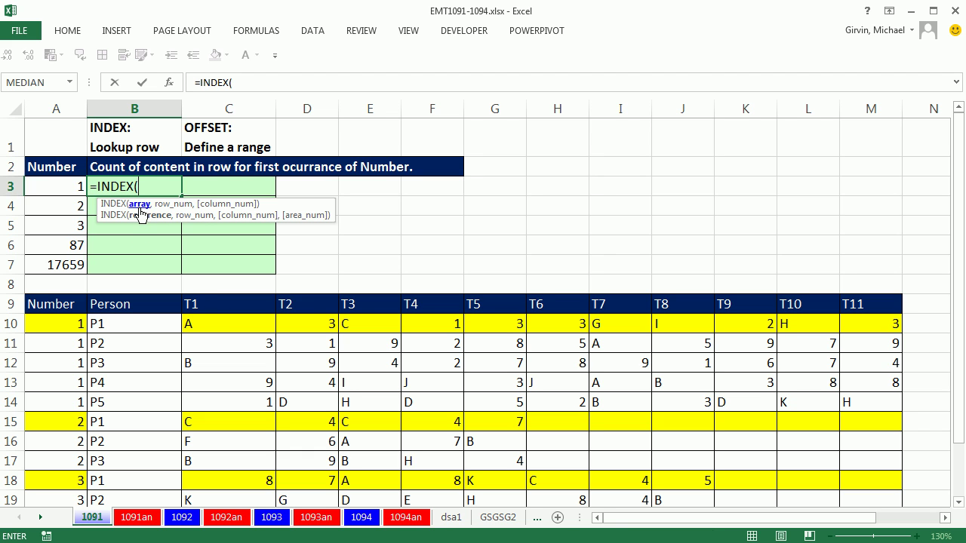
drag(201, 323, 865, 450)
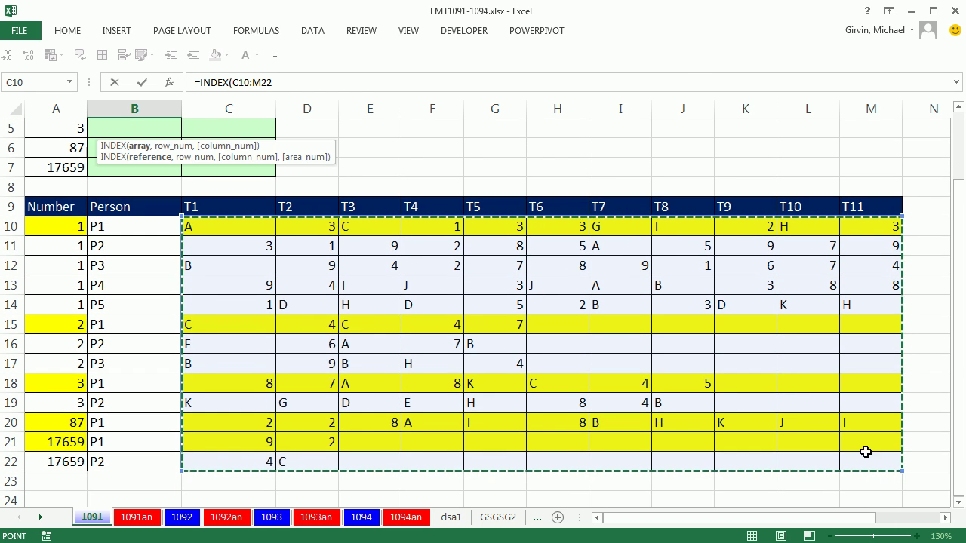
key(F4)
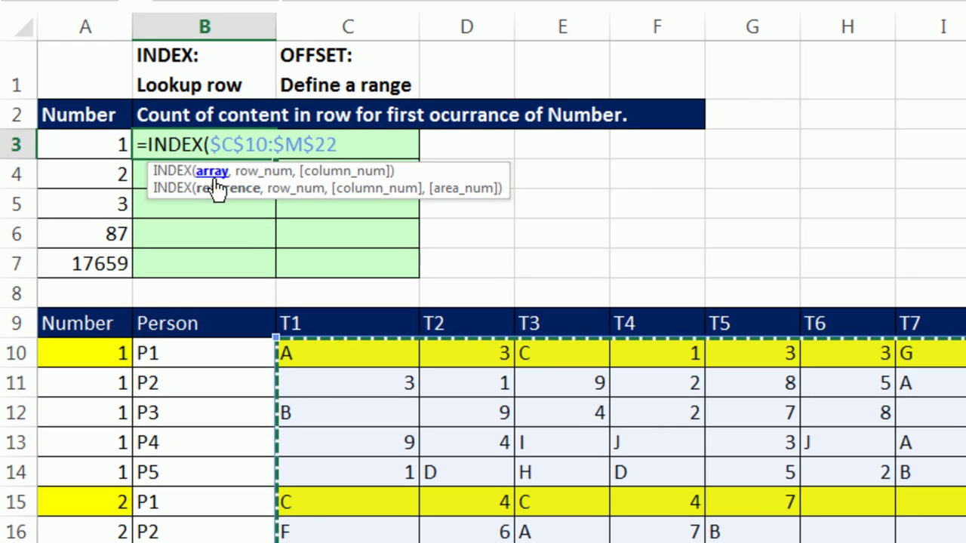
text(,)
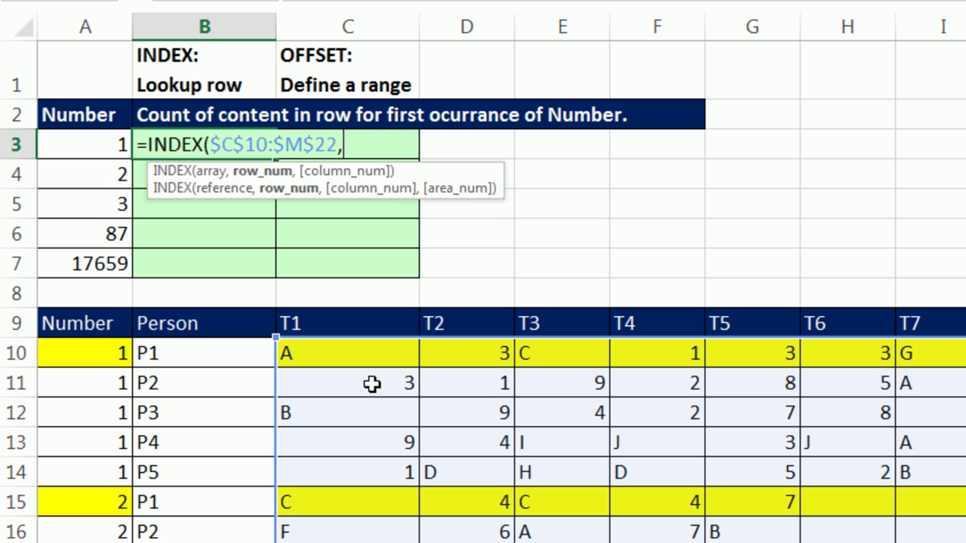
- Add MATCH looking up A3 within the absolute range $A$10:$A$22 as INDEX's row argument
text(ma)
key(Tab)
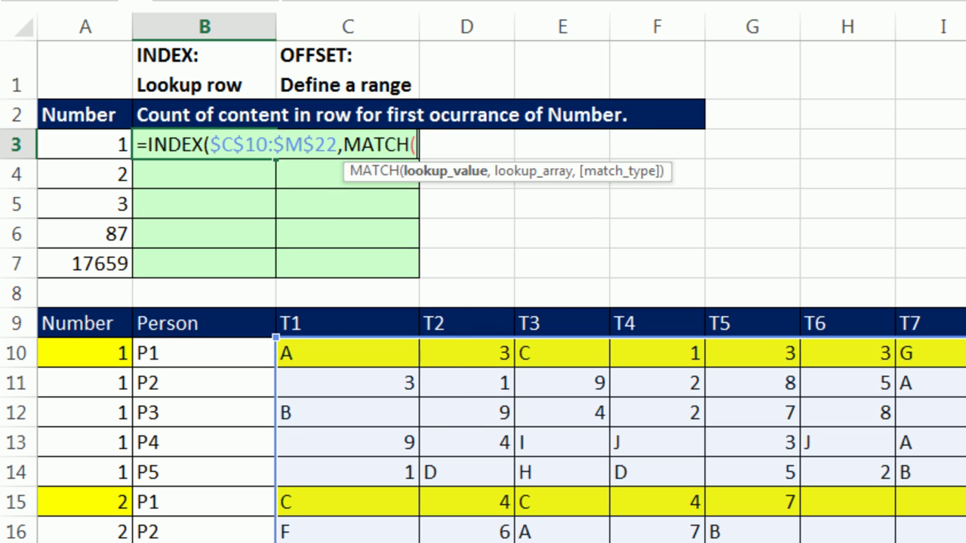
click(81, 143)
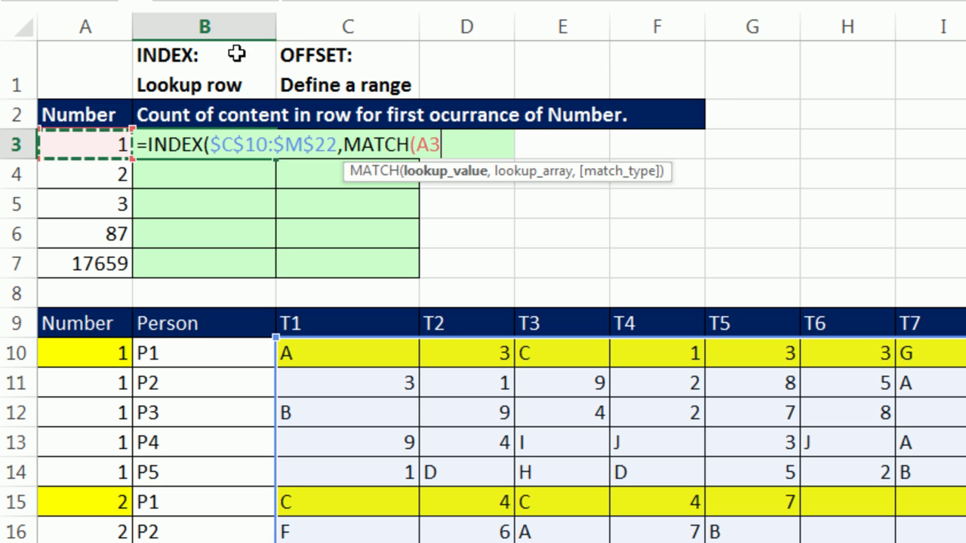
text(,)
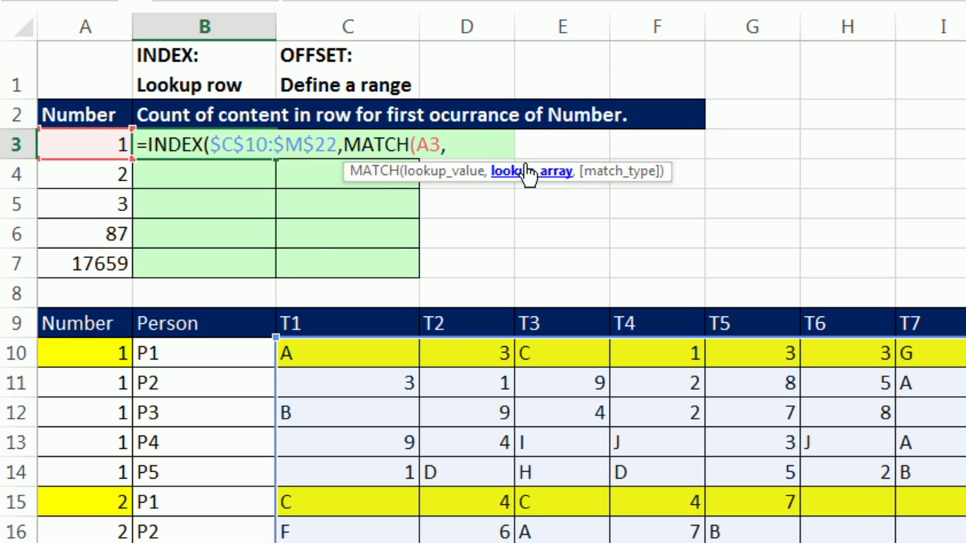
click(117, 360)
scroll(121, 385, down, 3)
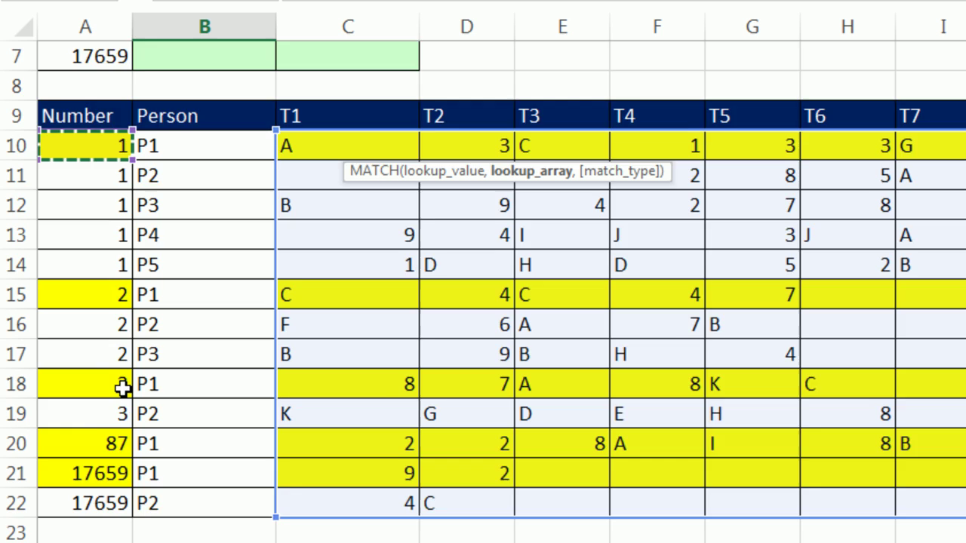
drag(117, 407, 117, 411)
key(F4)
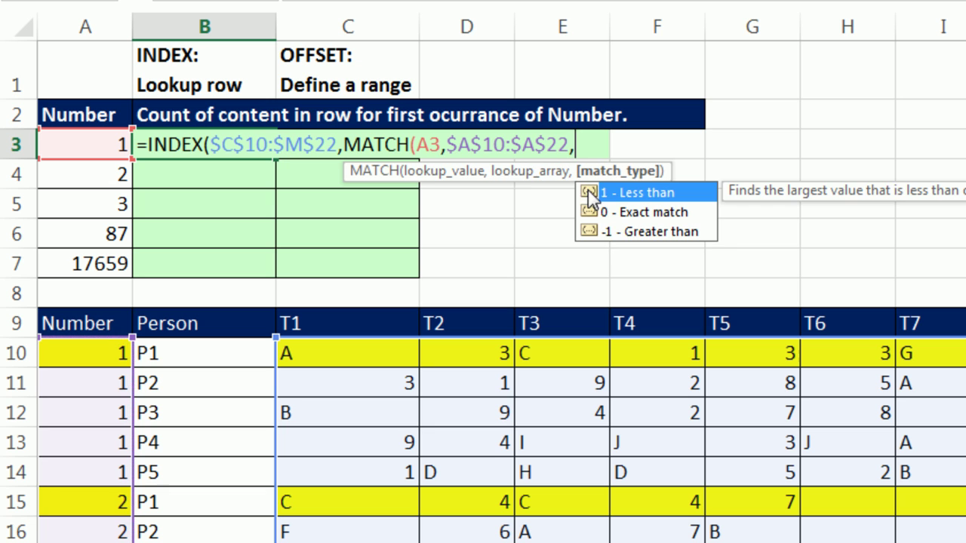
- Temporarily replace the MATCH argument with 1, then paste the MATCH expression back
text(,)
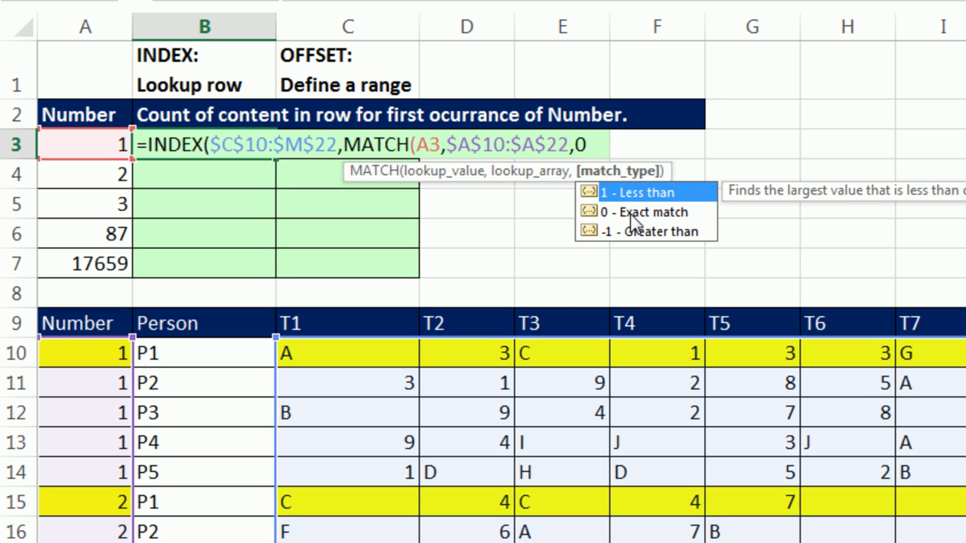
text())
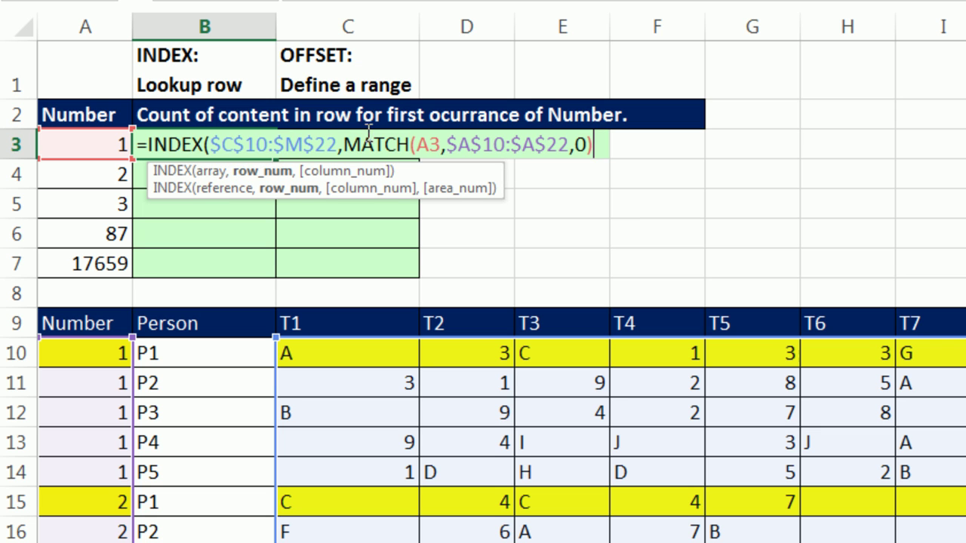
drag(368, 136, 742, 143)
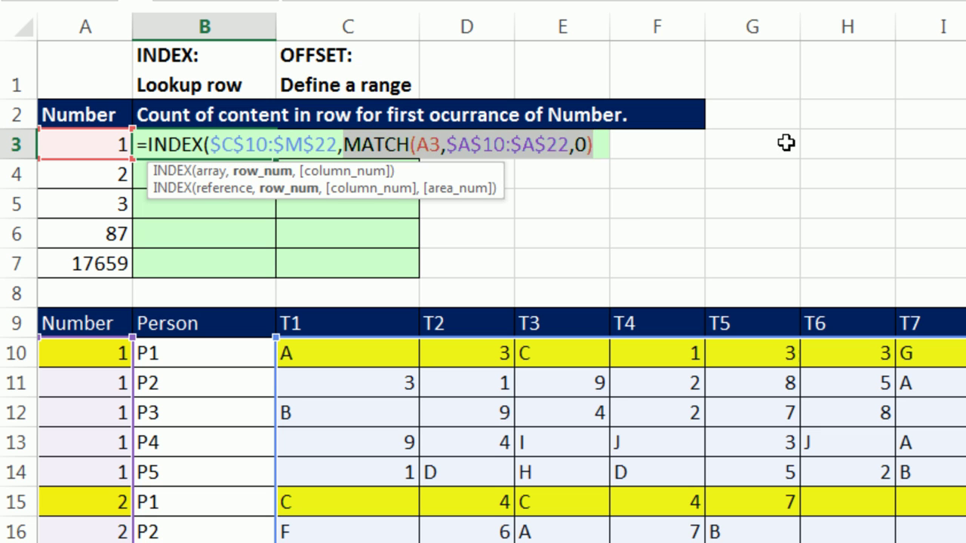
text(10:$M$22,1)
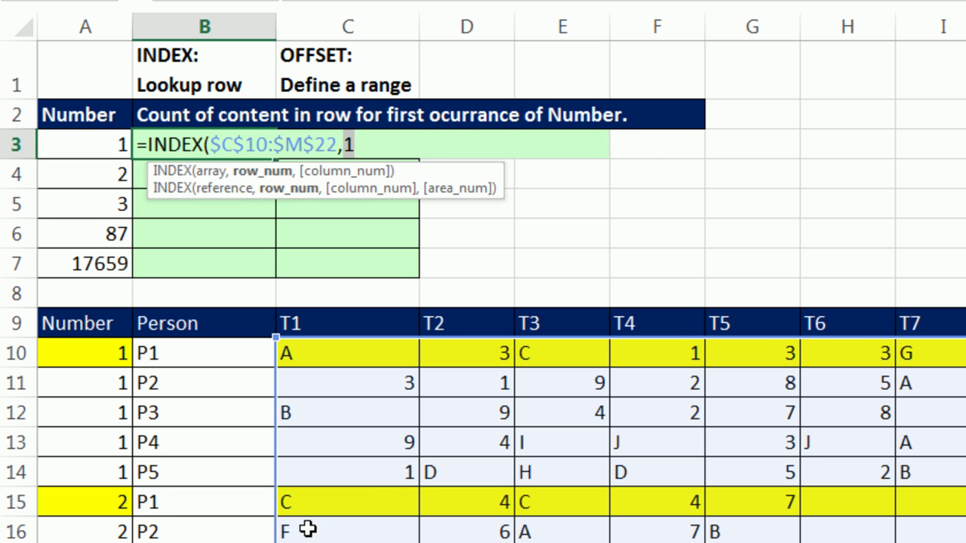
key(ctrl+v)
- Finish B3 as =INDEX($C$10:$M$22,MATCH(A3,$A$10:$A$22,0)), preview it with F9, and enter it
text())
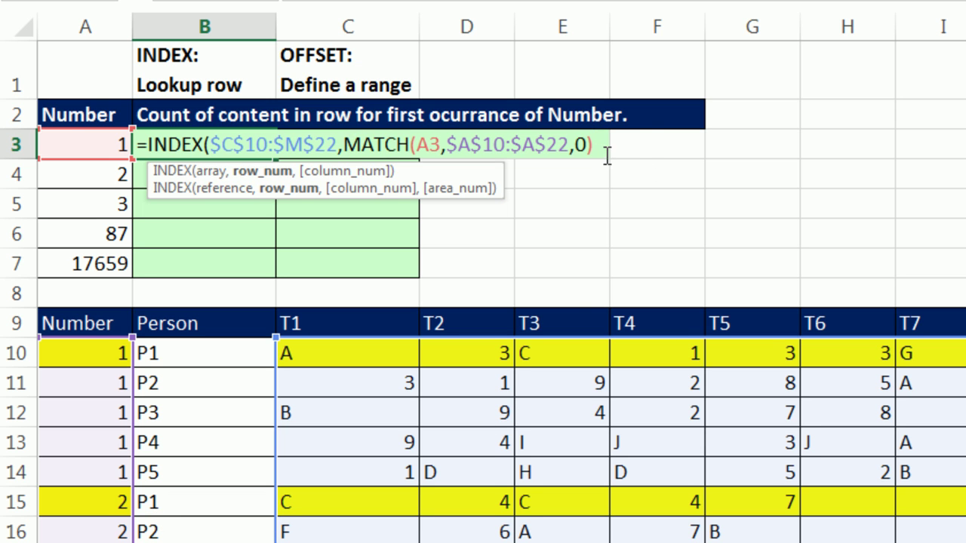
text(,)
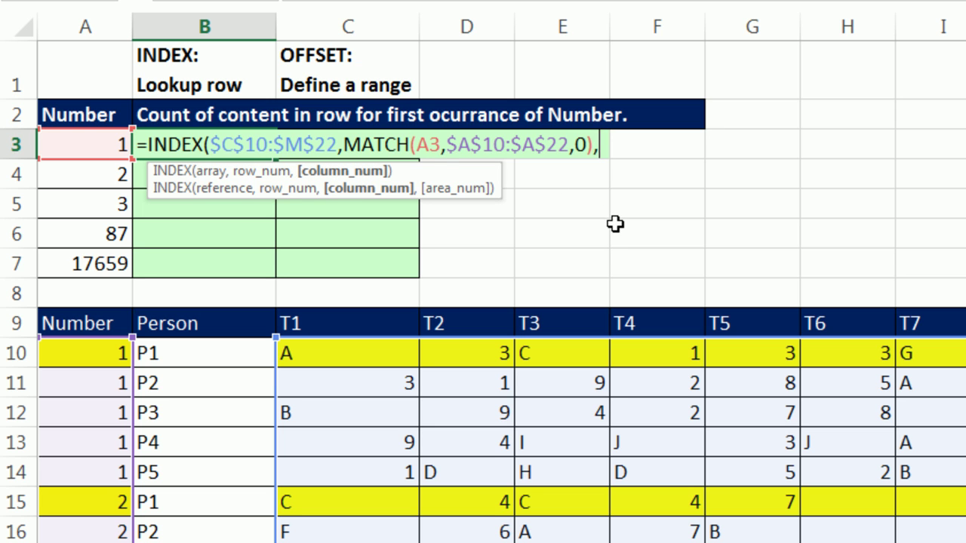
text(0)
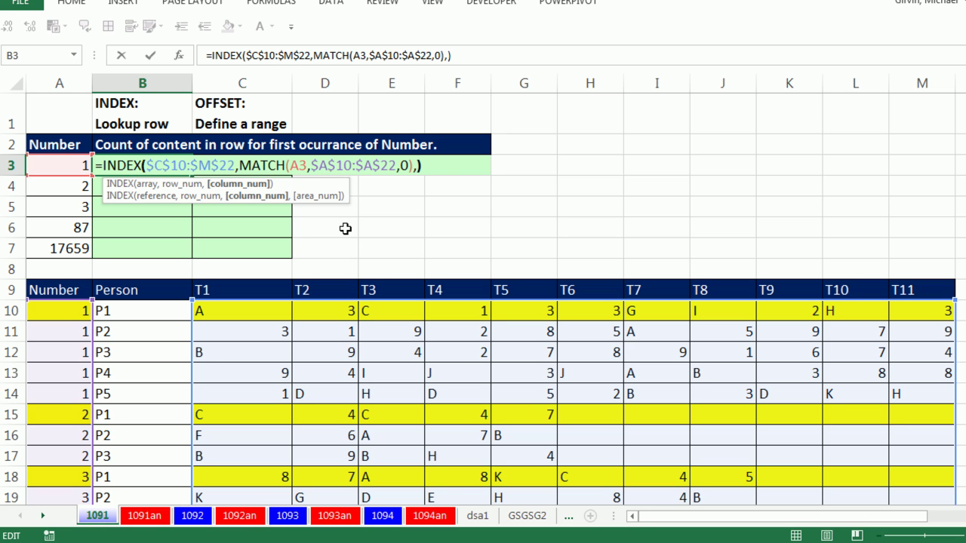
click(434, 161)
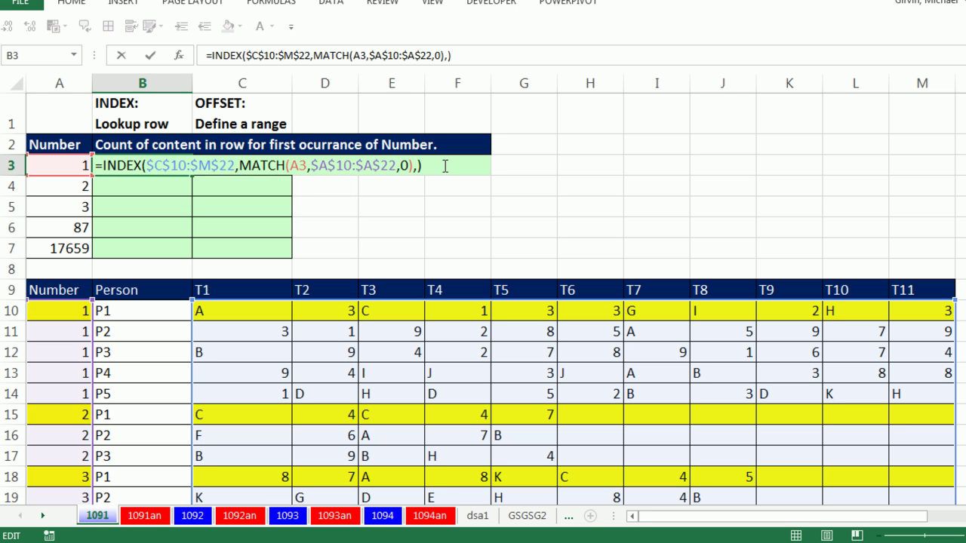
drag(445, 166, 30, 167)
key(F9)
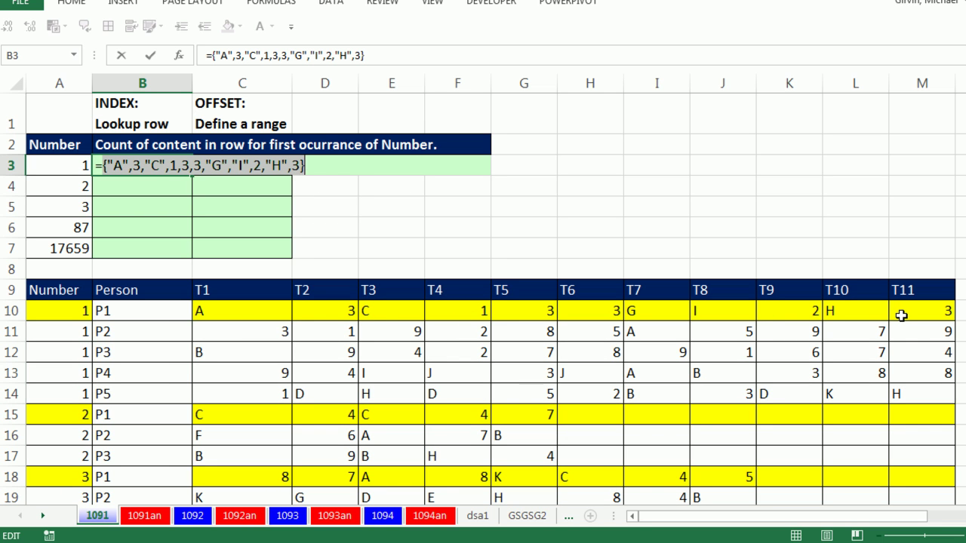
key(ctrl+z)
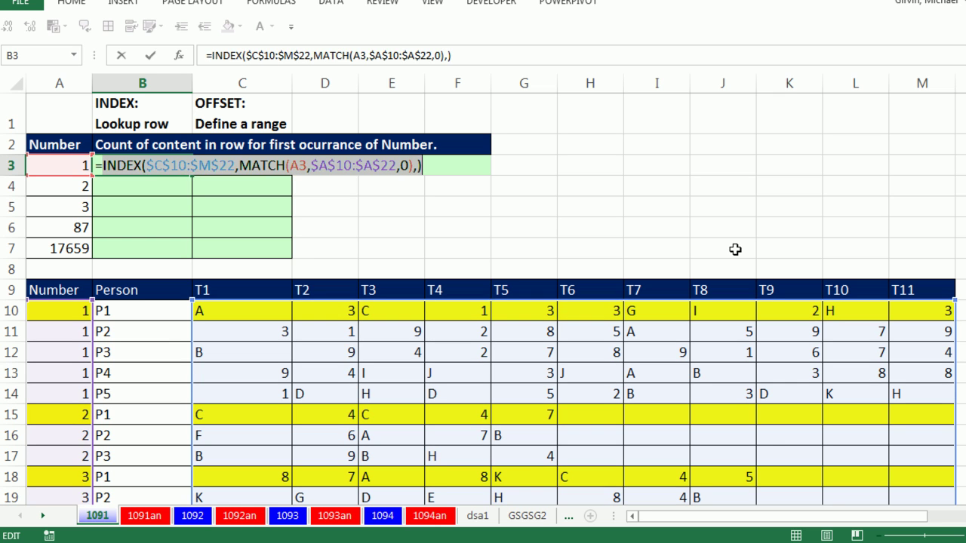
key(Return)
- Fill the B3 formula down to B4 and open B4 for editing
click(186, 172)
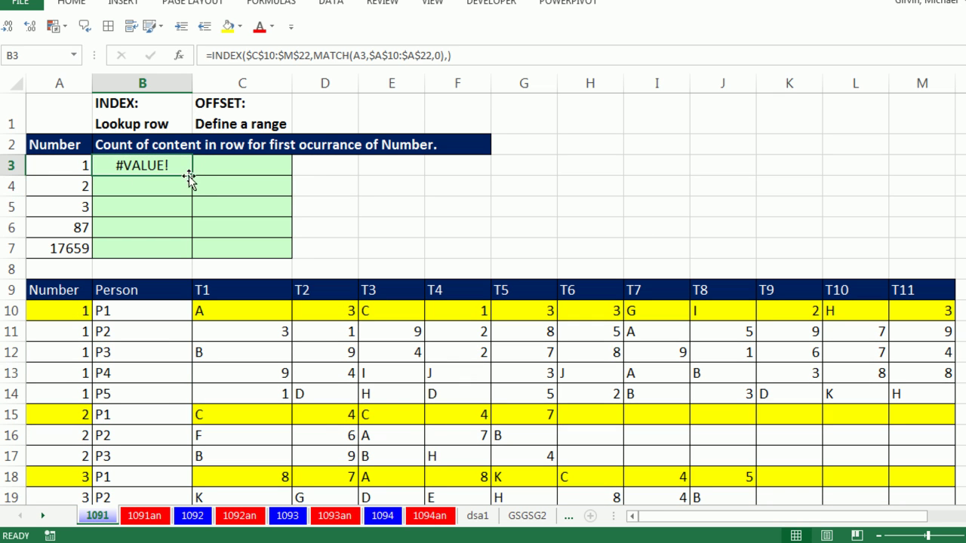
drag(194, 178, 198, 193)
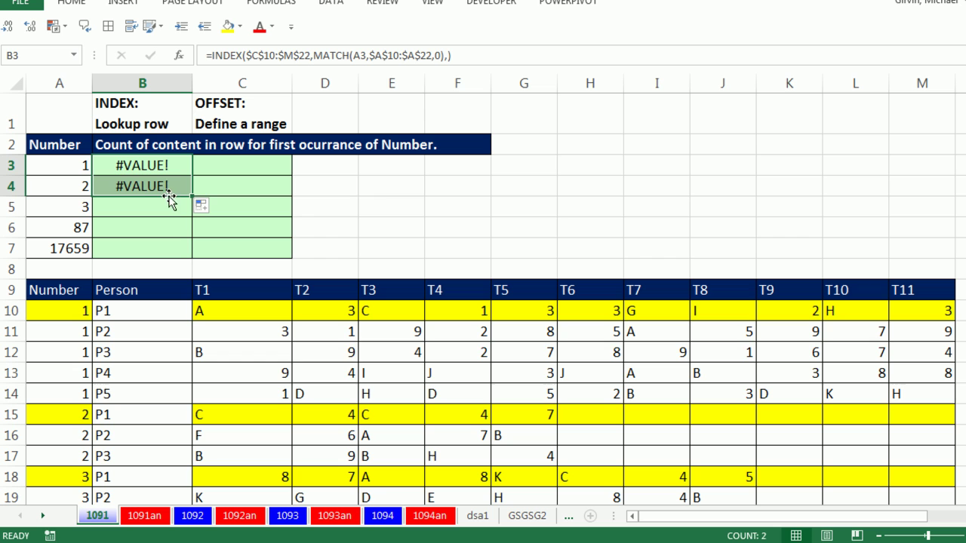
double_click(157, 190)
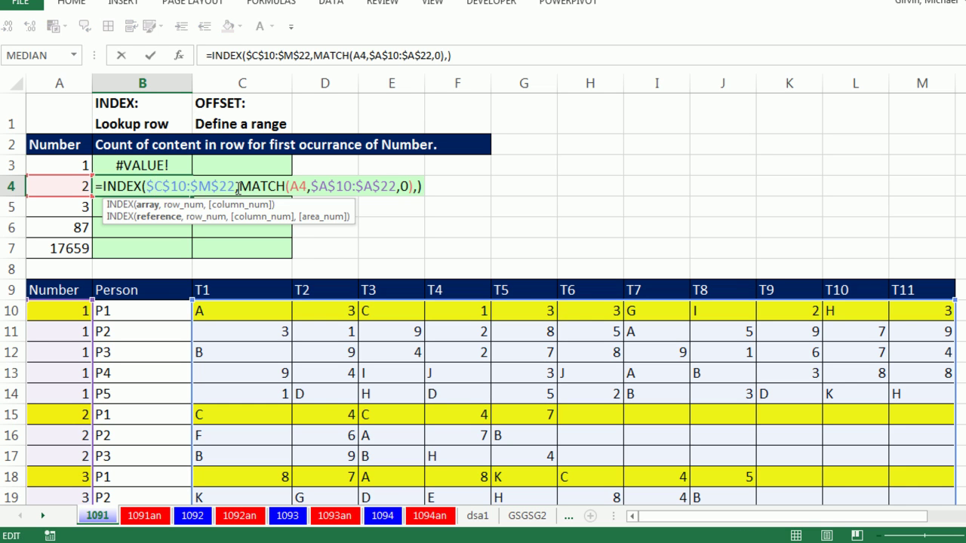
click(195, 211)
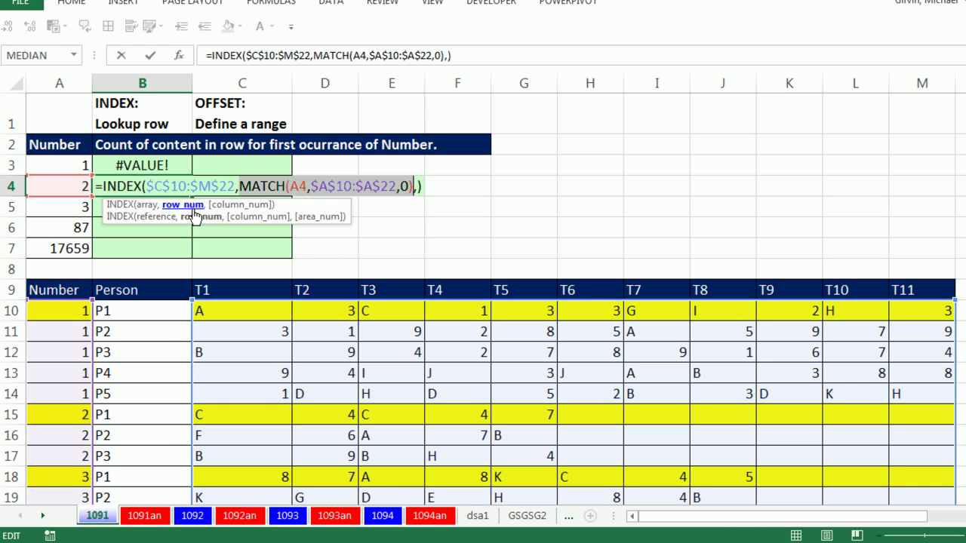
key(F9)
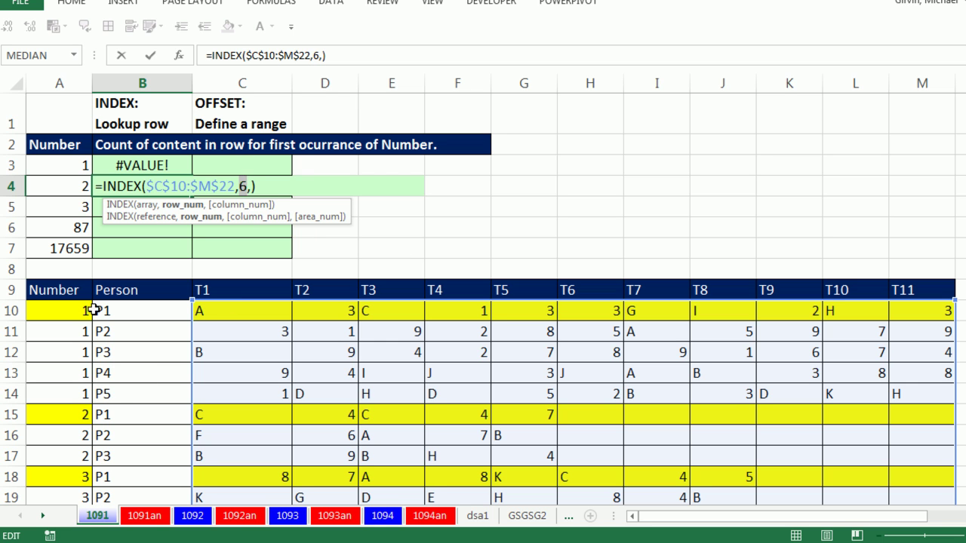
key(ctrl+z)
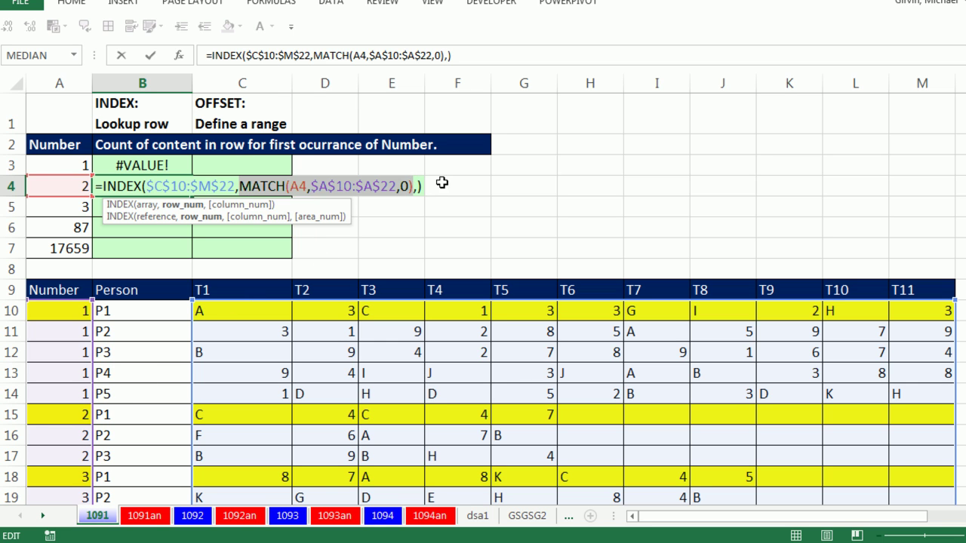
drag(425, 187, 3, 190)
key(F9)
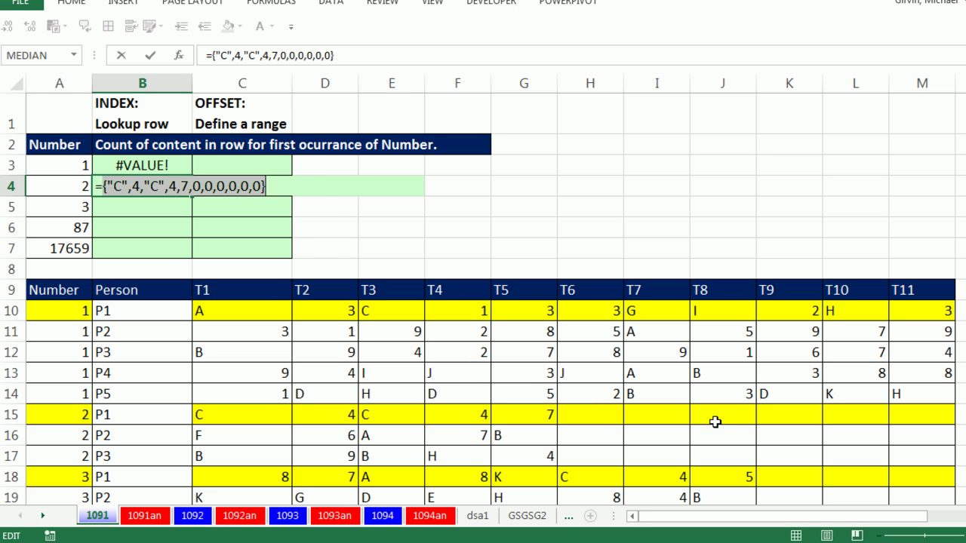
key(ctrl+z)
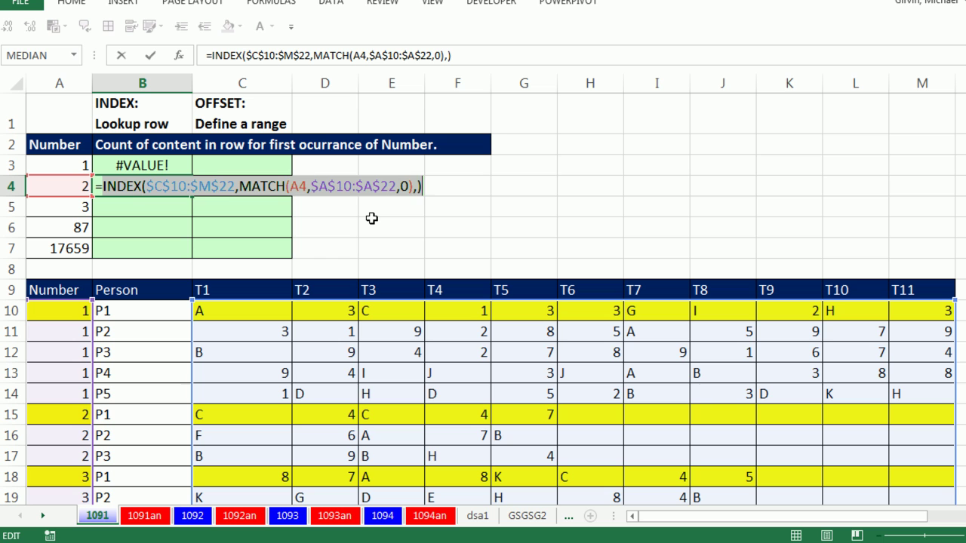
key(ctrl+Return)
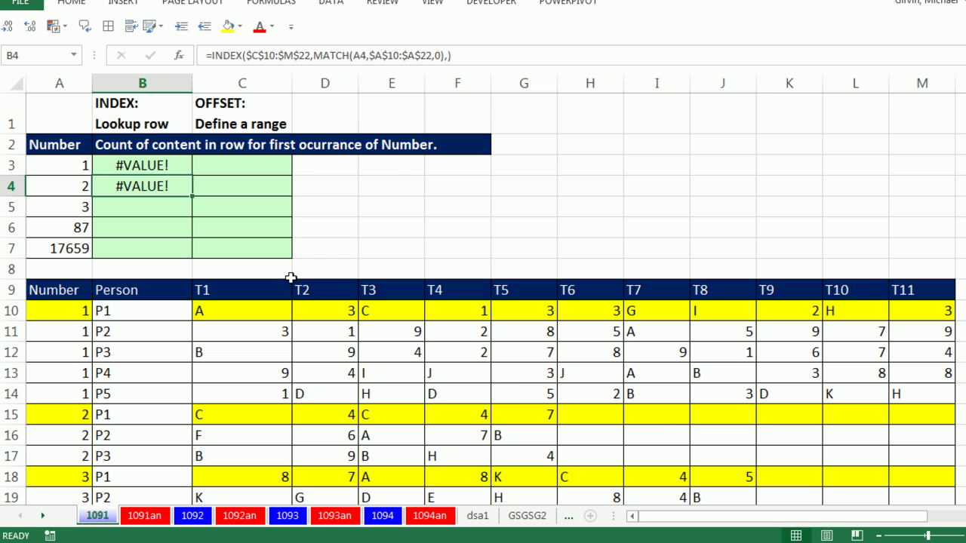
double_click(157, 165)
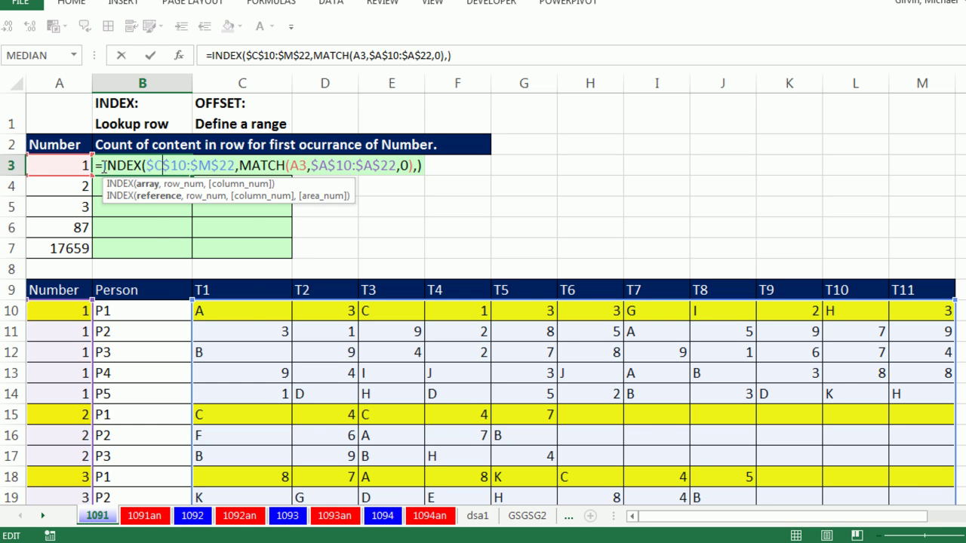
- Wrap B3's INDEX/MATCH in COUNTA and fill to B7, returning 11, 5, 8, 11, 2
click(103, 166)
text(counta)
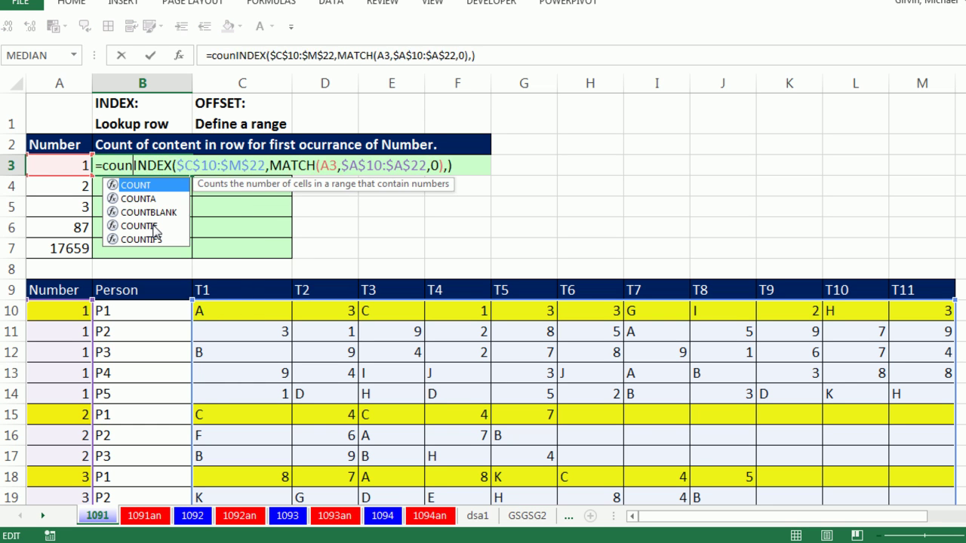
key(Tab)
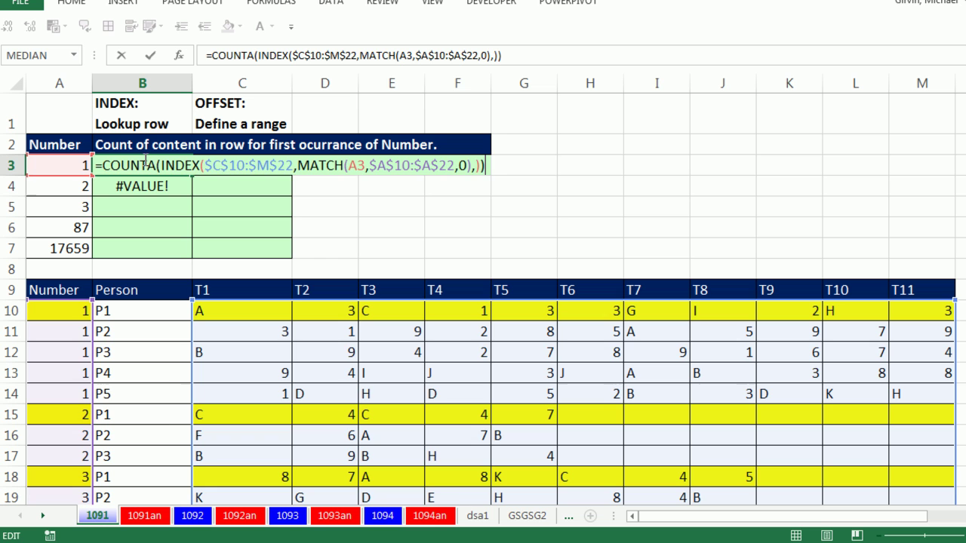
key(ctrl+Return)
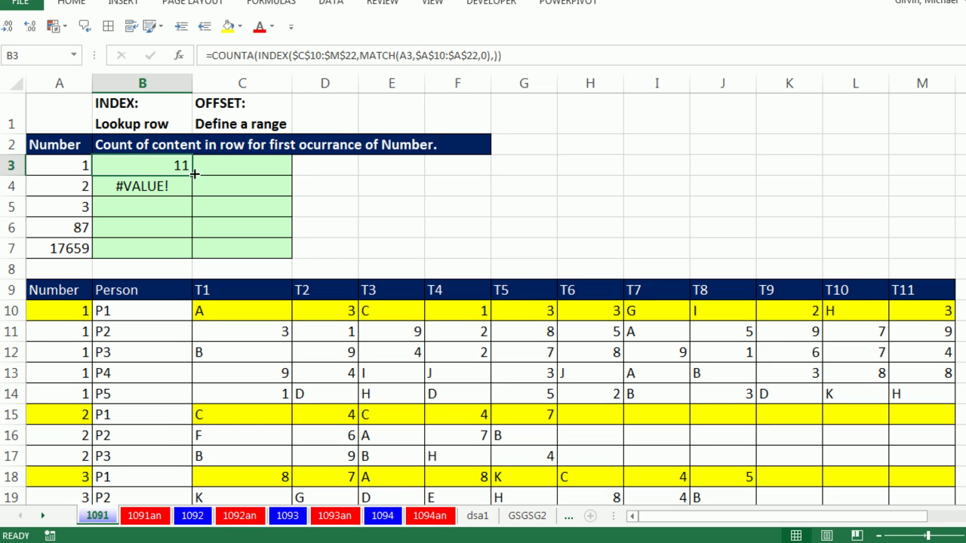
drag(192, 176, 198, 260)
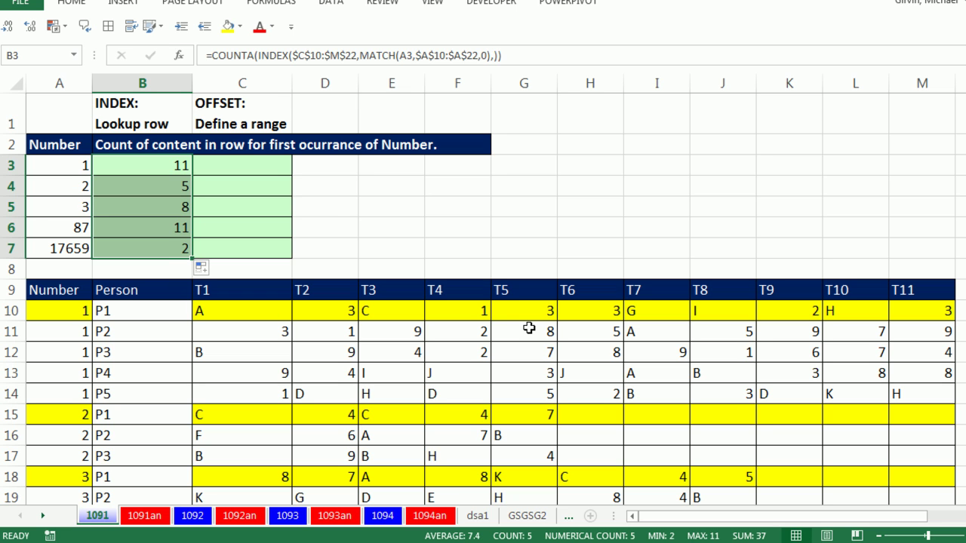
- In C3, start =OFFSET( anchored on the absolute T1 header cell $C$9
click(260, 166)
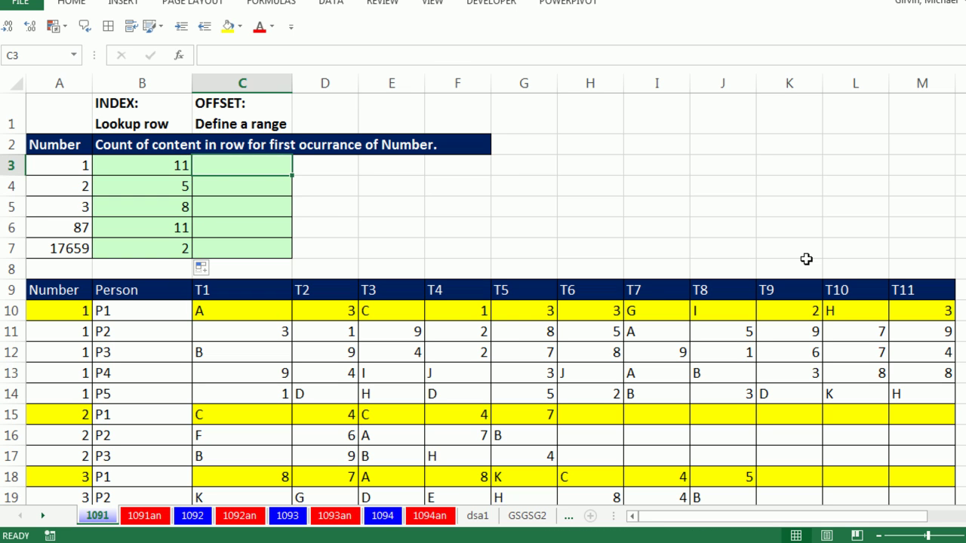
text(=of)
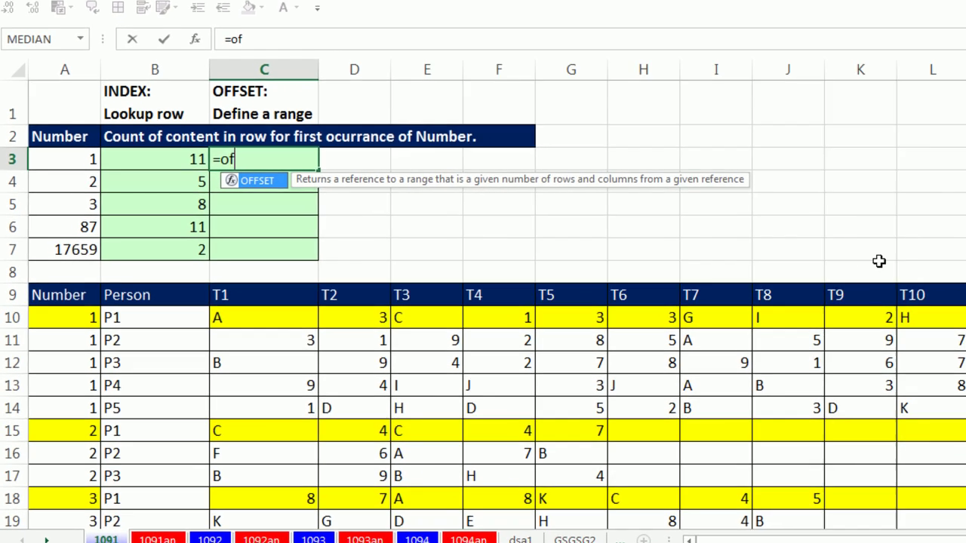
key(Tab)
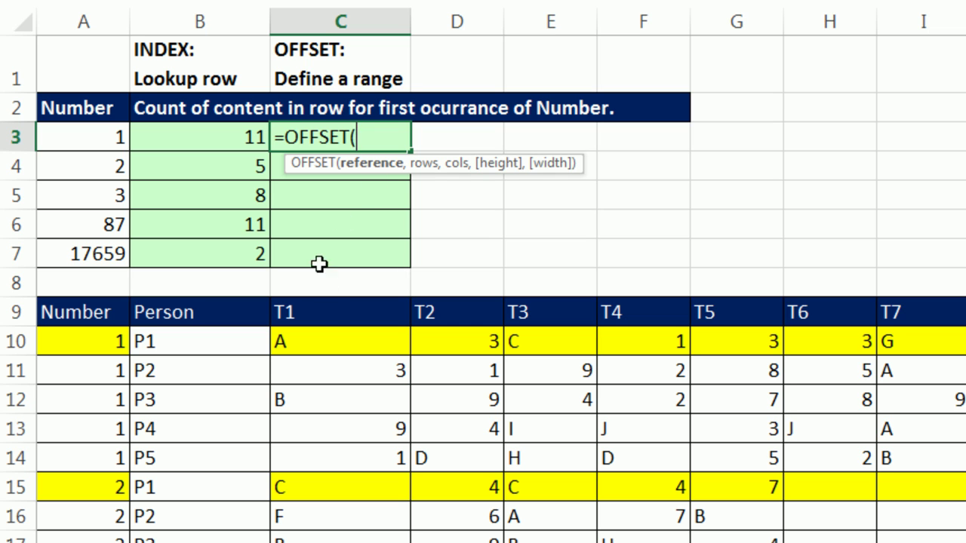
click(337, 309)
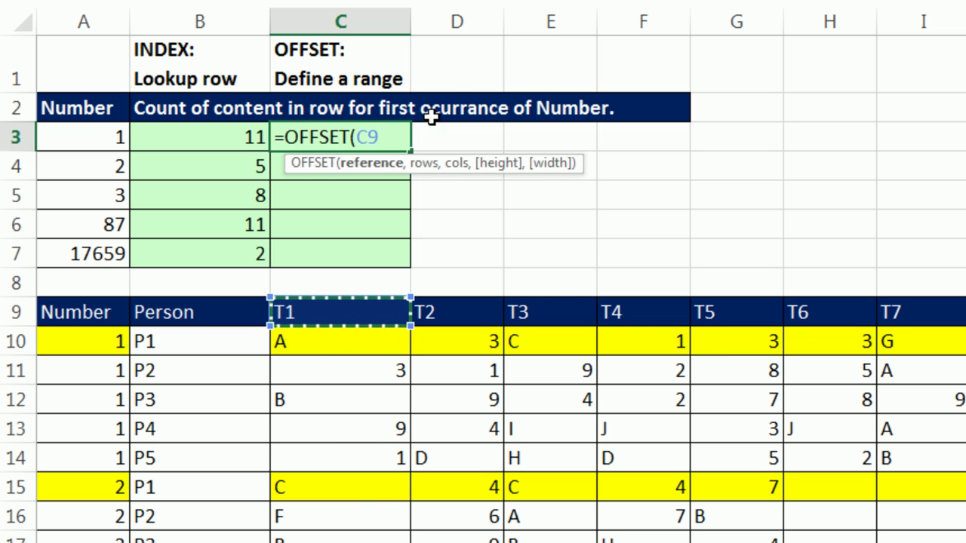
key(F4)
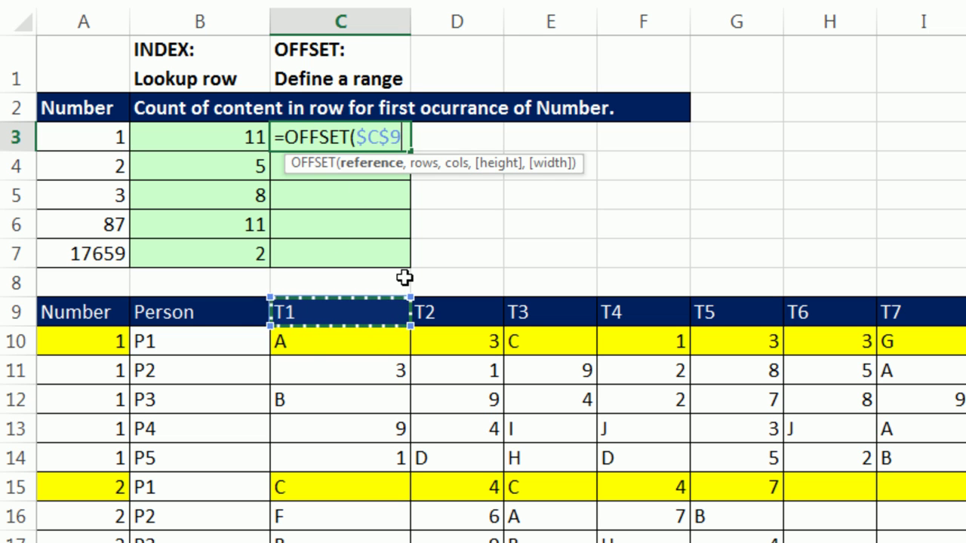
text(,)
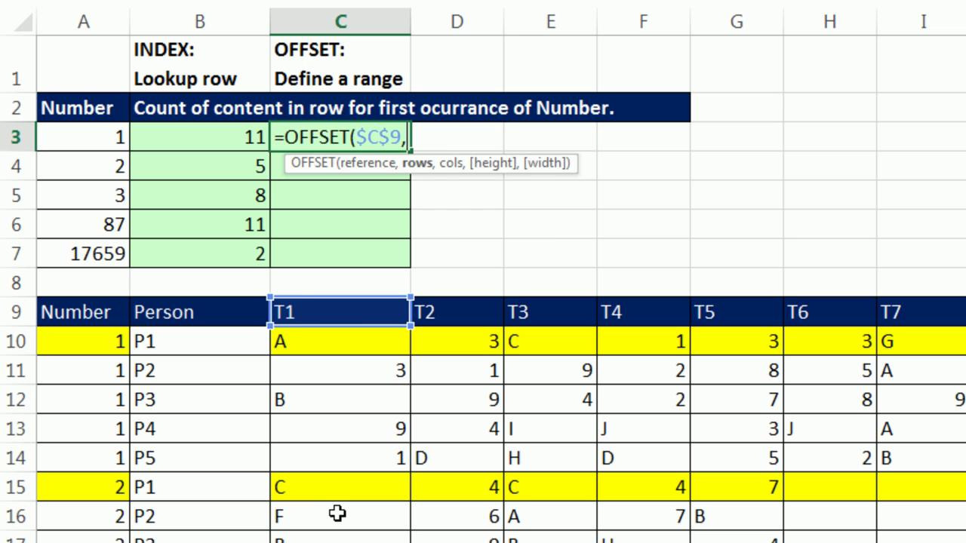
- Use MATCH(A3,$A$10:$A$22,0) as the OFFSET rows argument
text(mat)
key(Tab)
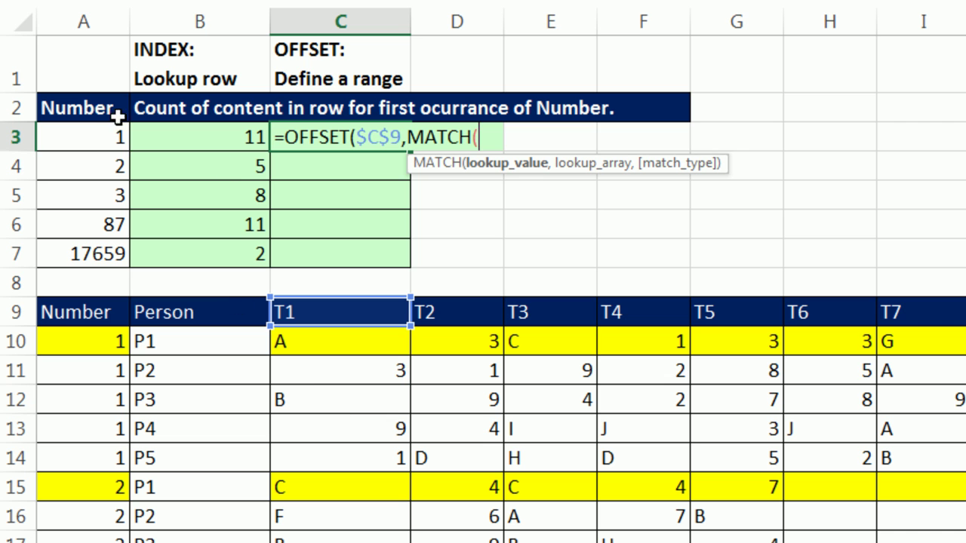
click(99, 136)
text(,)
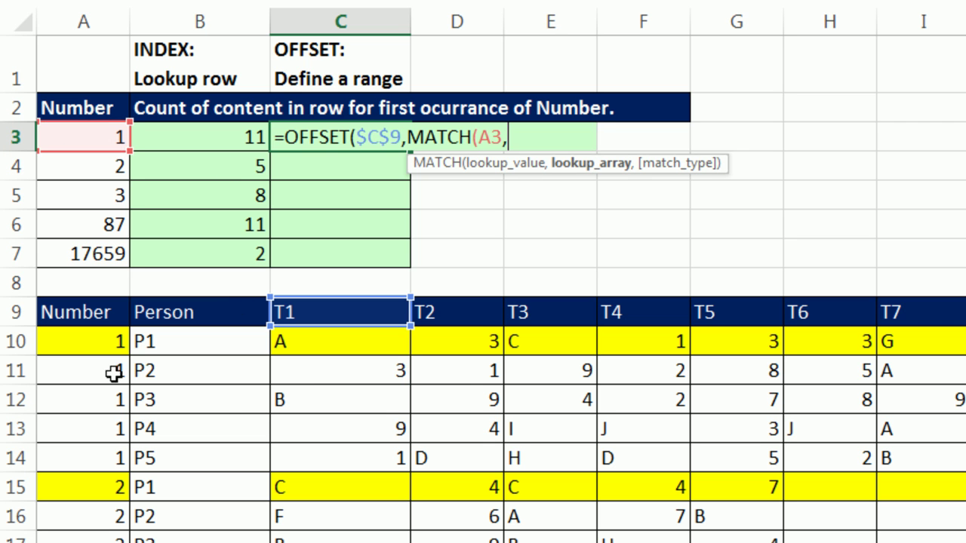
click(95, 340)
key(ctrl+shift+Down)
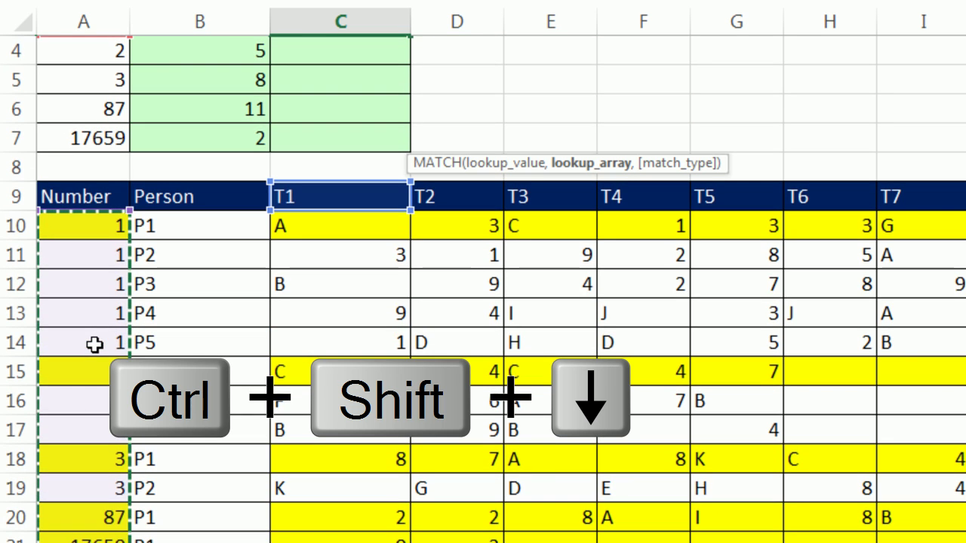
key(F4)
text(,0)
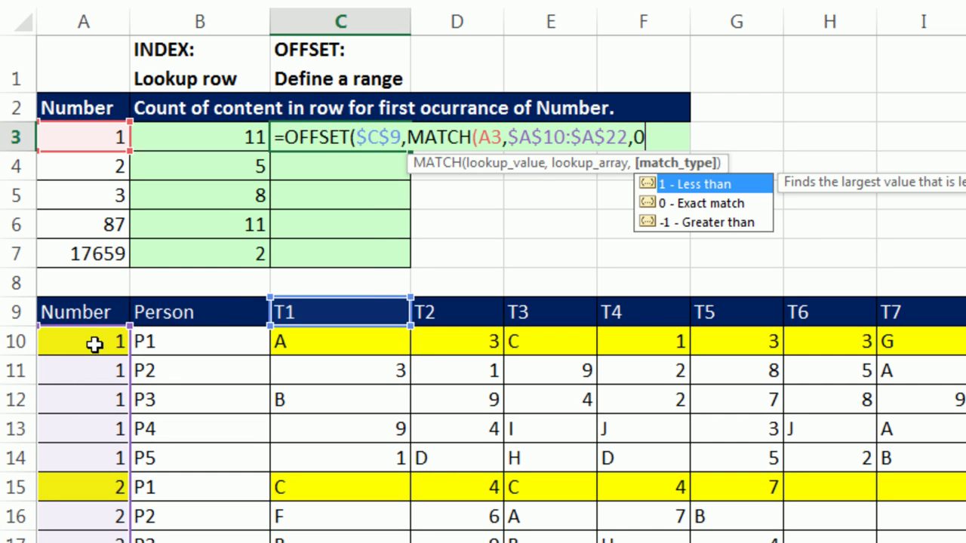
text())
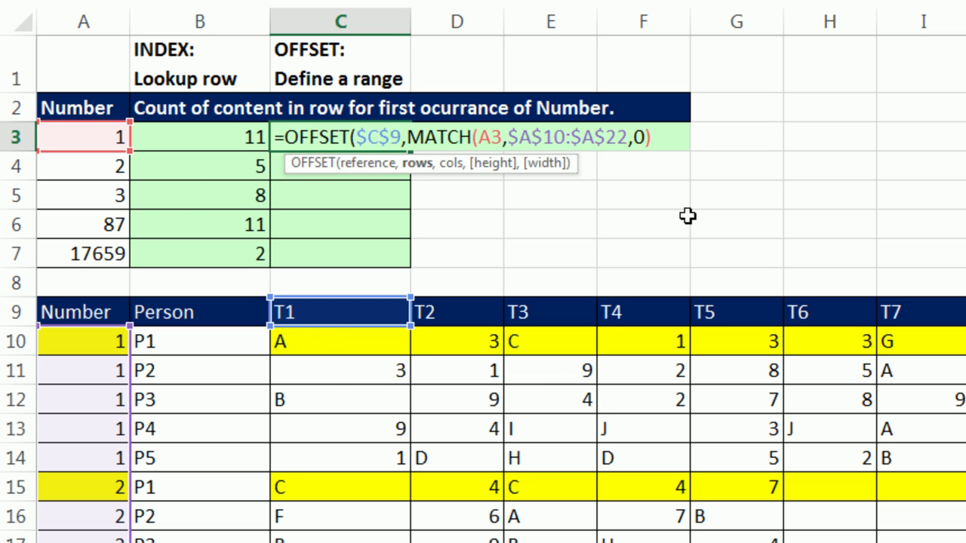
- Leave the columns and height arguments empty and set the width to 11
text(,)
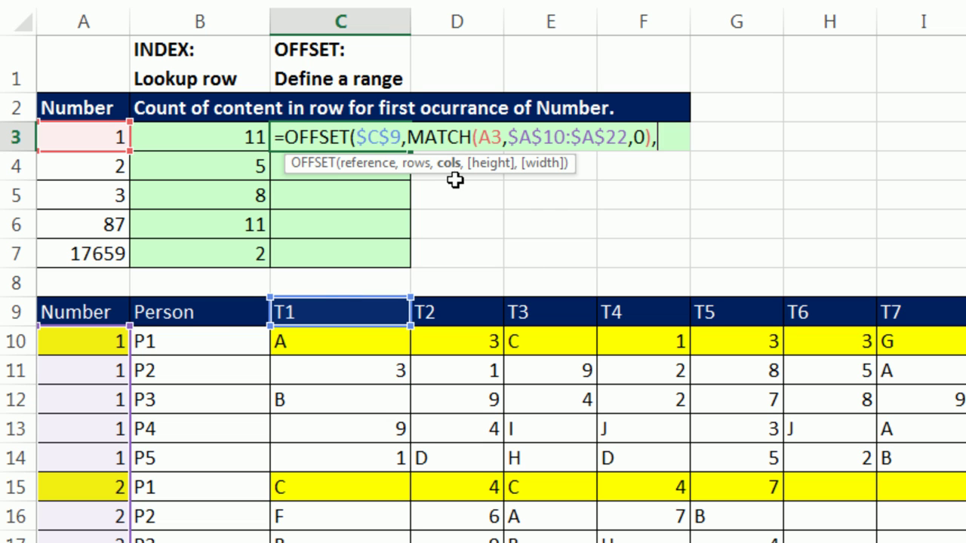
text(,)
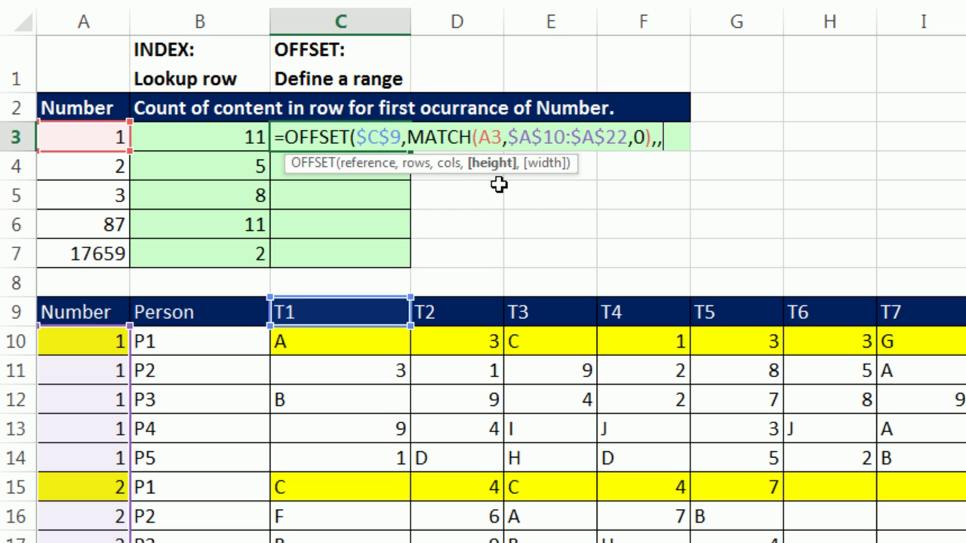
text(1)
key(BackSpace)
text(,)
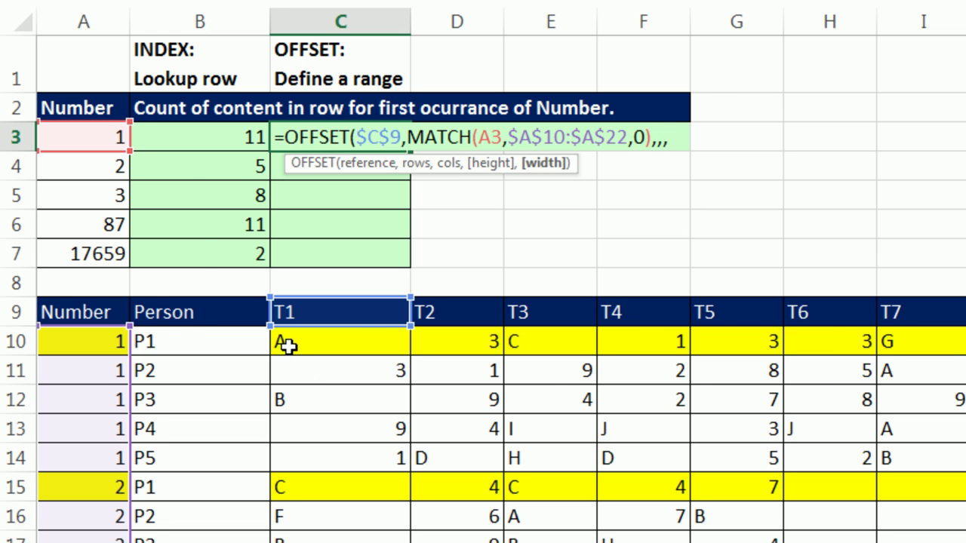
text(11)
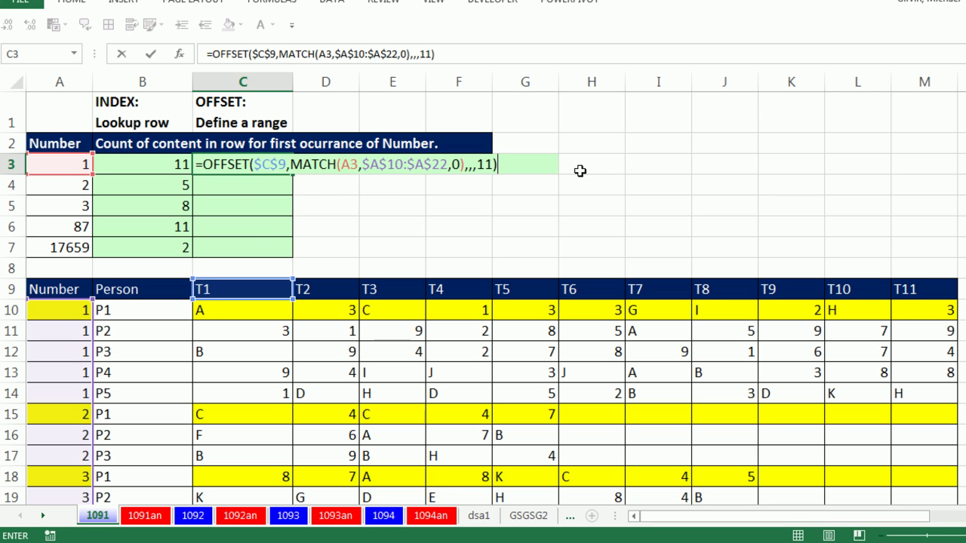
- Check the C3 OFFSET formula with F9, then enter it so it shows A
drag(512, 167, 122, 166)
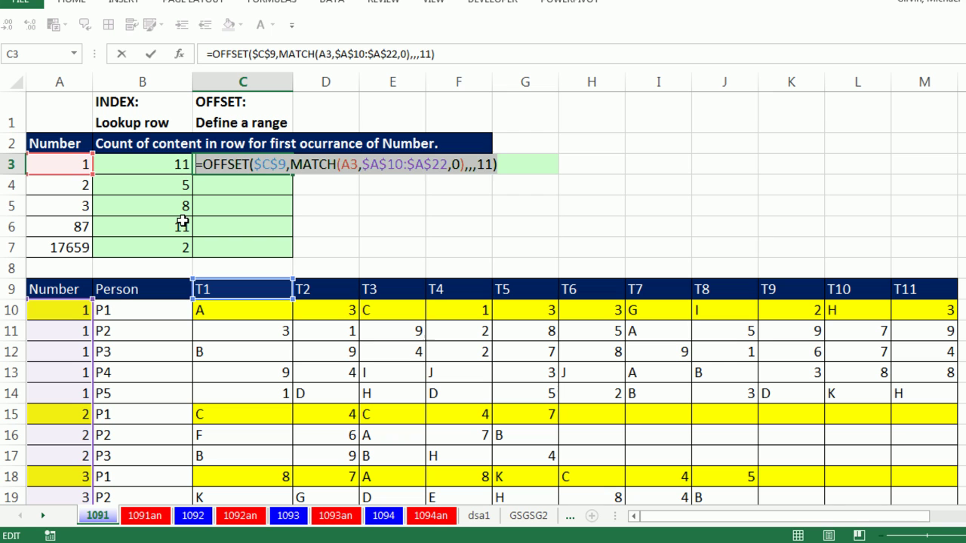
key(F9)
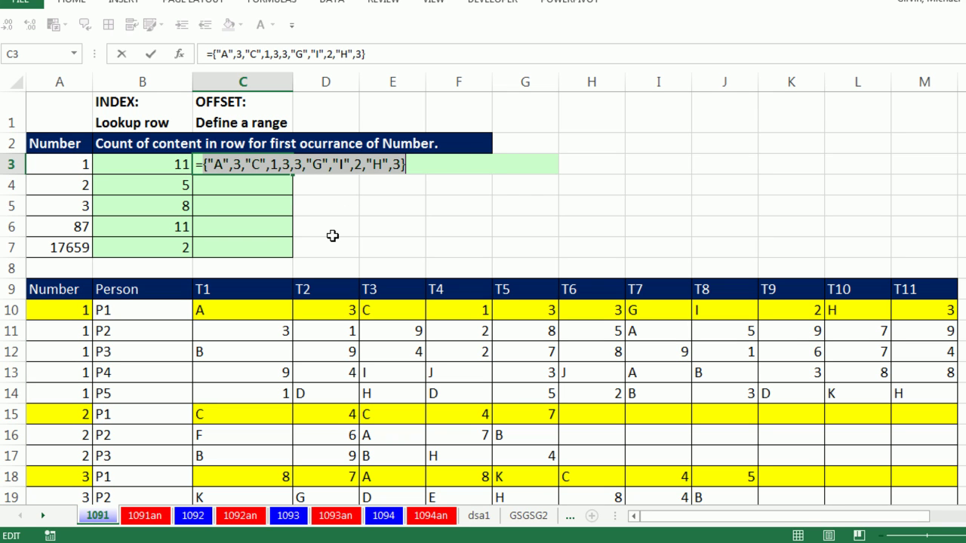
key(ctrl+z)
key(Return)
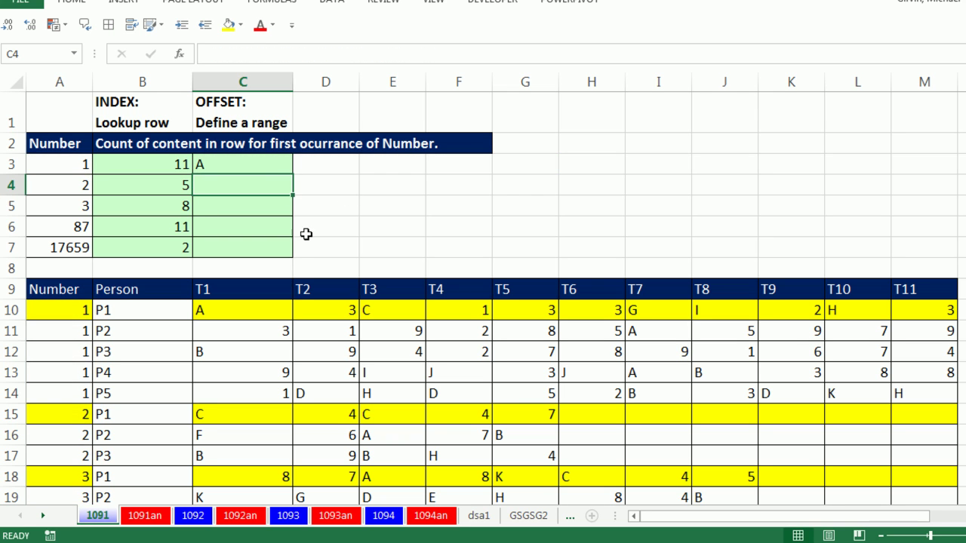
- Fill the OFFSET formula to C4 and inspect its result, C, with F9
drag(293, 175, 497, 186)
double_click(215, 189)
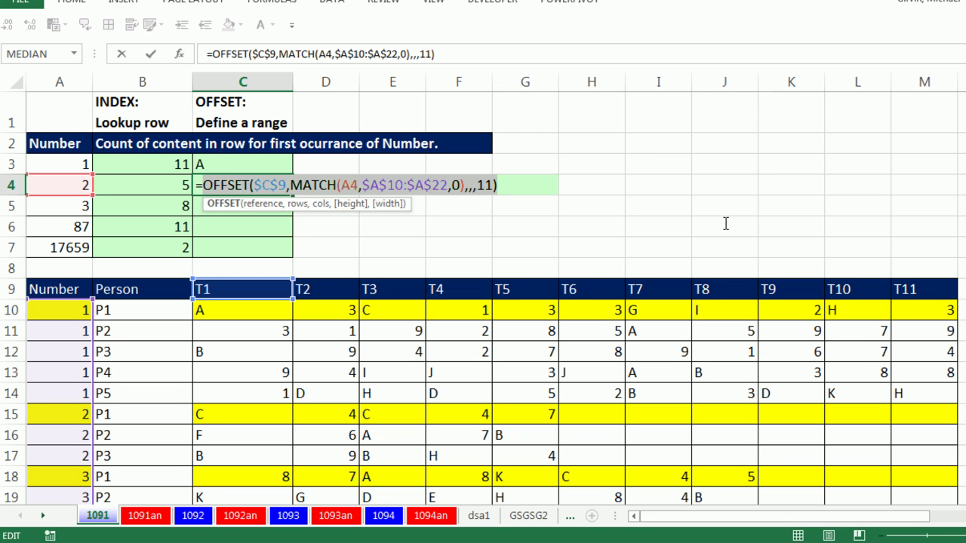
key(F9)
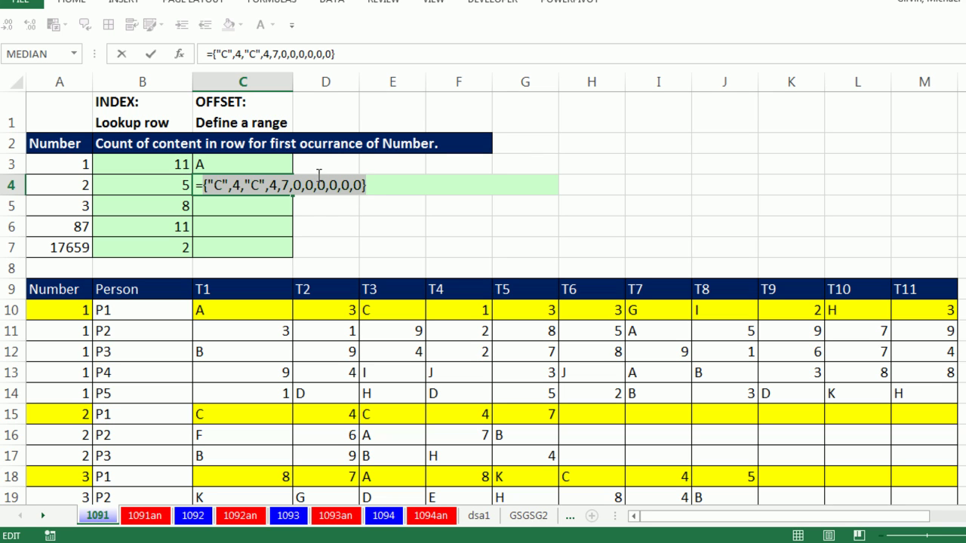
key(Escape)
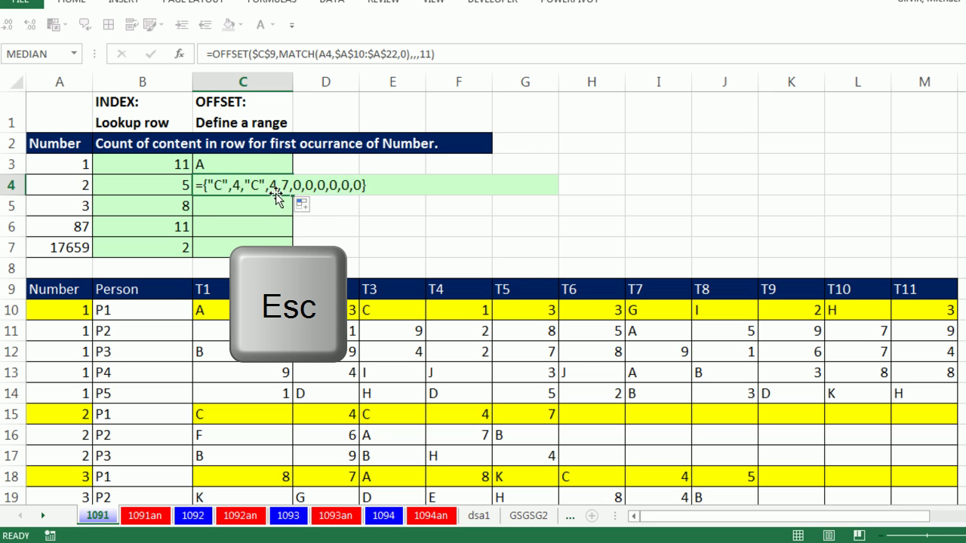
double_click(257, 187)
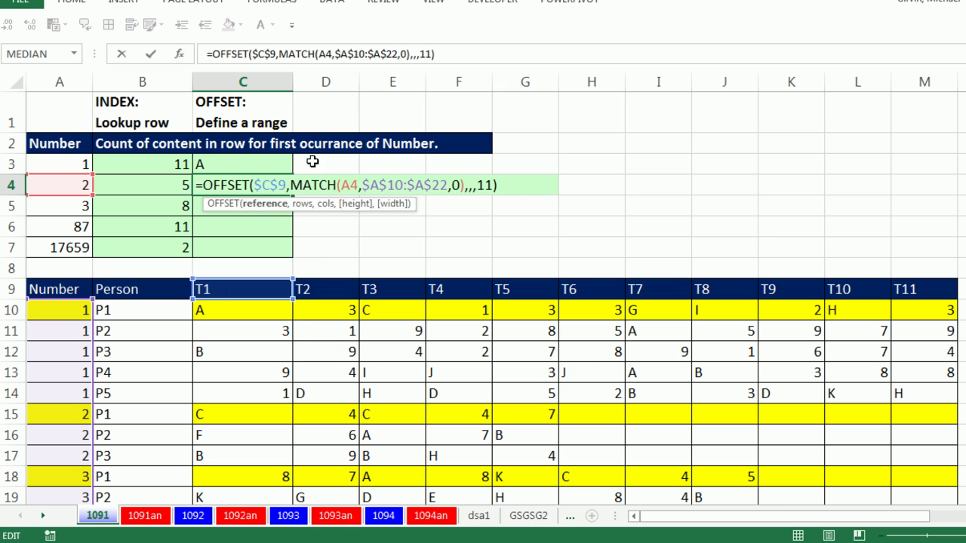
key(Escape)
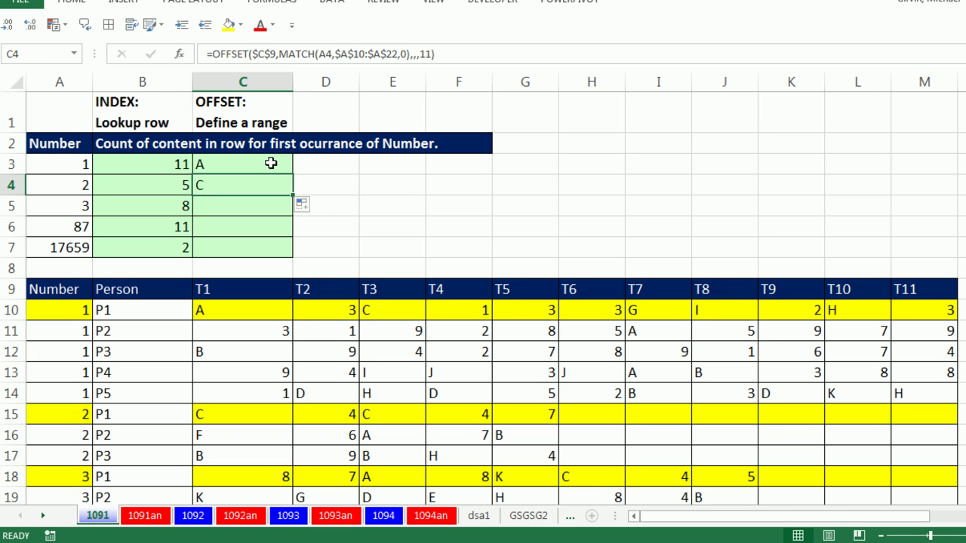
- Wrap C3's OFFSET in COUNTA, accepting Excel's added closing parenthesis
double_click(269, 164)
click(204, 163)
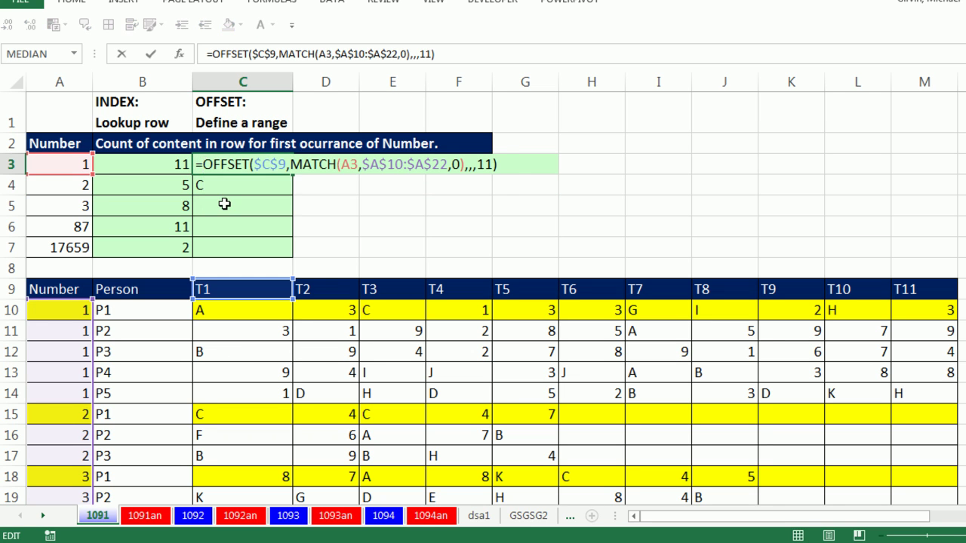
text(counta)
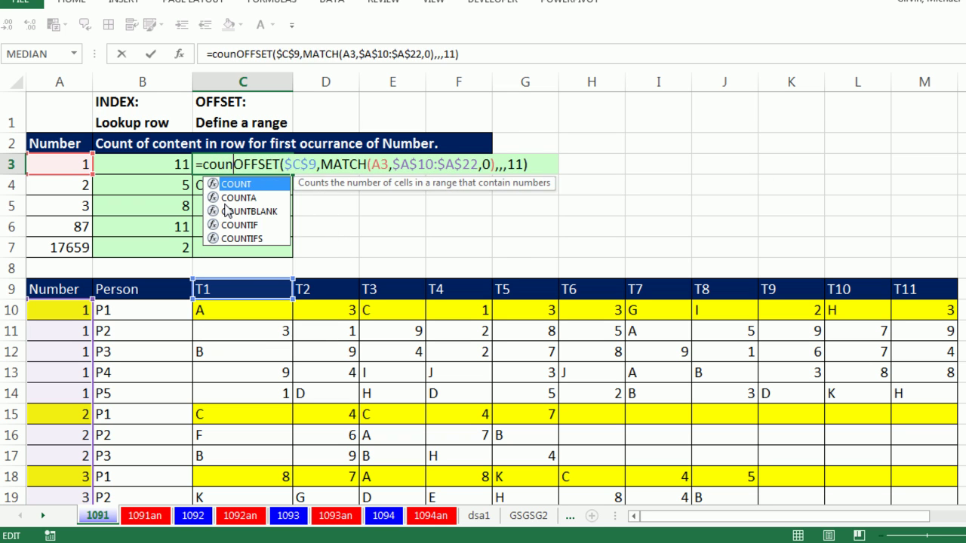
key(Tab)
key(Return)
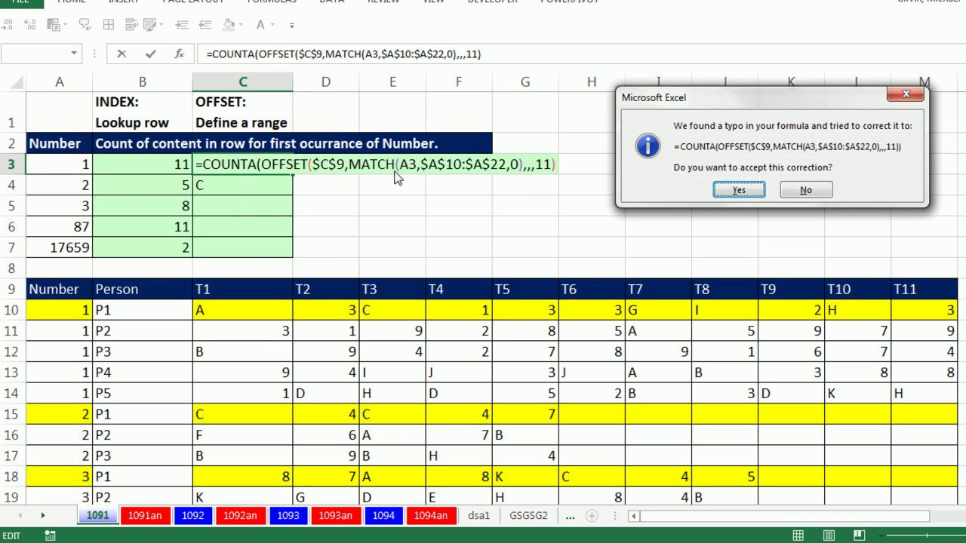
key(Return)
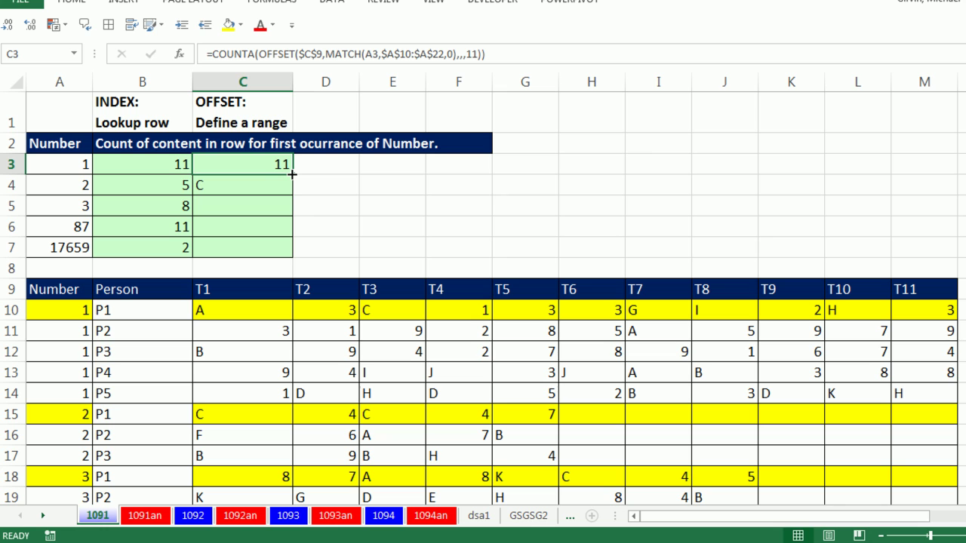
- Fill the COUNTA formula down to C7 and check the copy in C6
drag(291, 173, 293, 253)
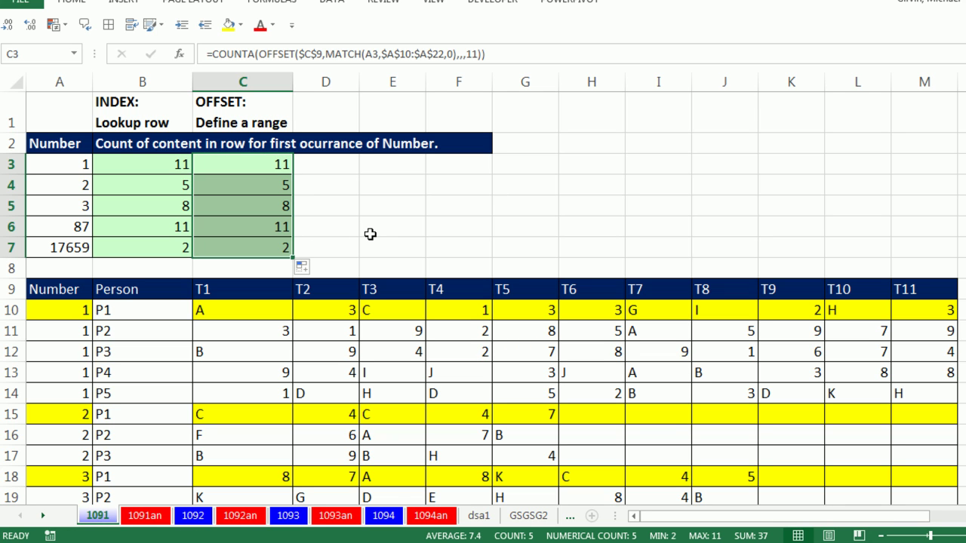
click(278, 229)
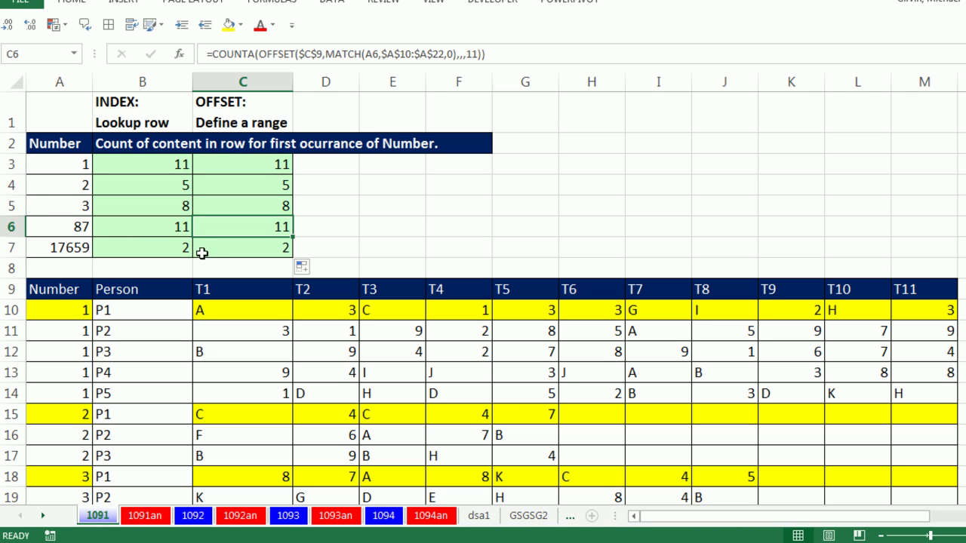
scroll(203, 253, down, 2)
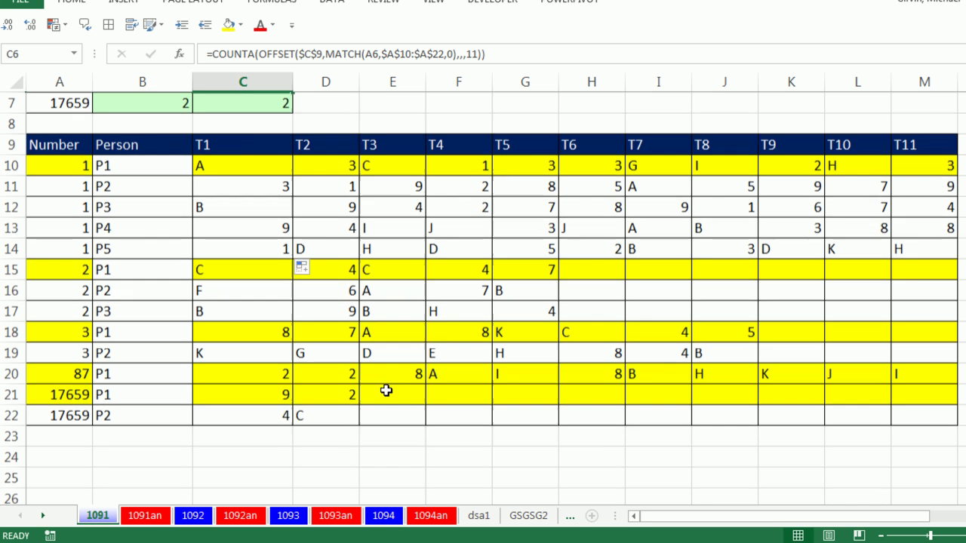
scroll(385, 390, up, 2)
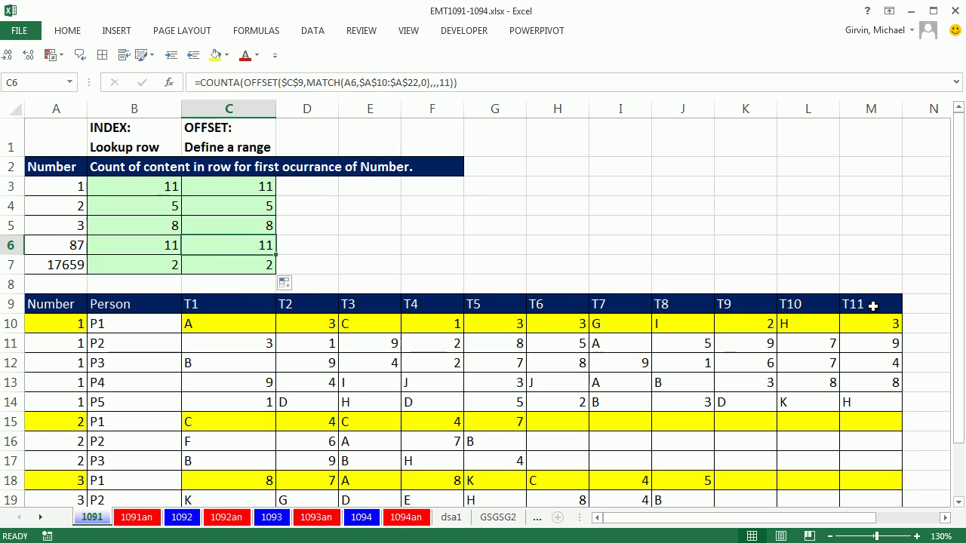
- Copy C3's COUNTA/OFFSET formula text into D3
double_click(218, 188)
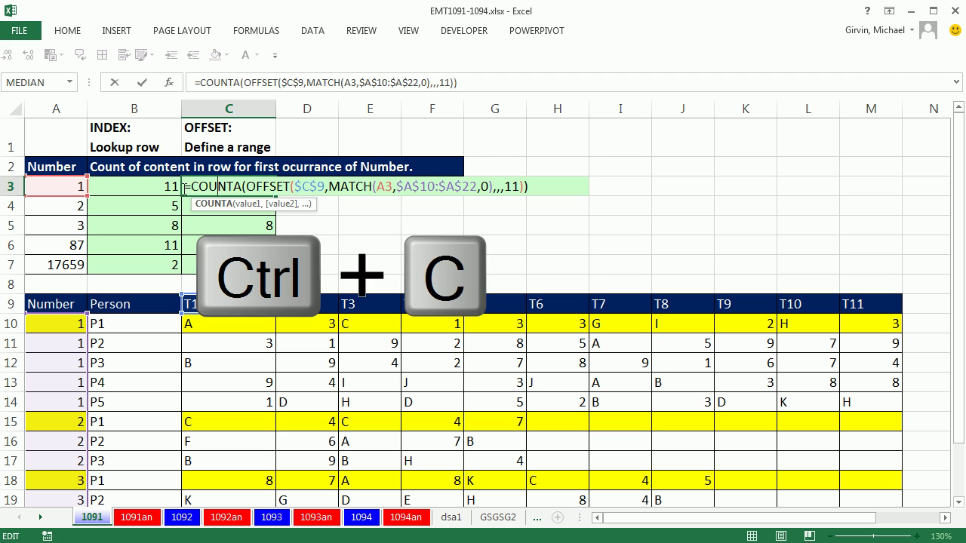
drag(187, 187, 696, 201)
key(ctrl+c)
key(Escape)
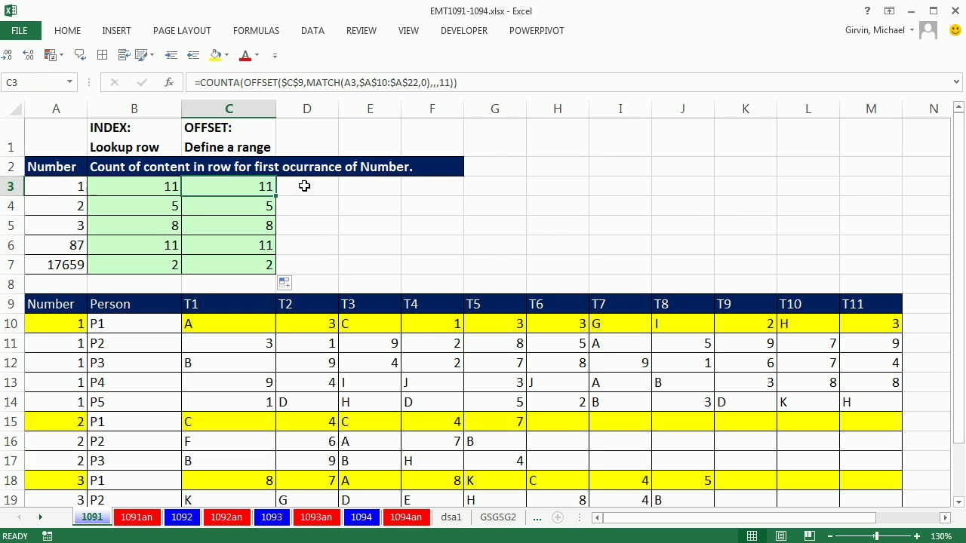
double_click(304, 186)
key(ctrl+v)
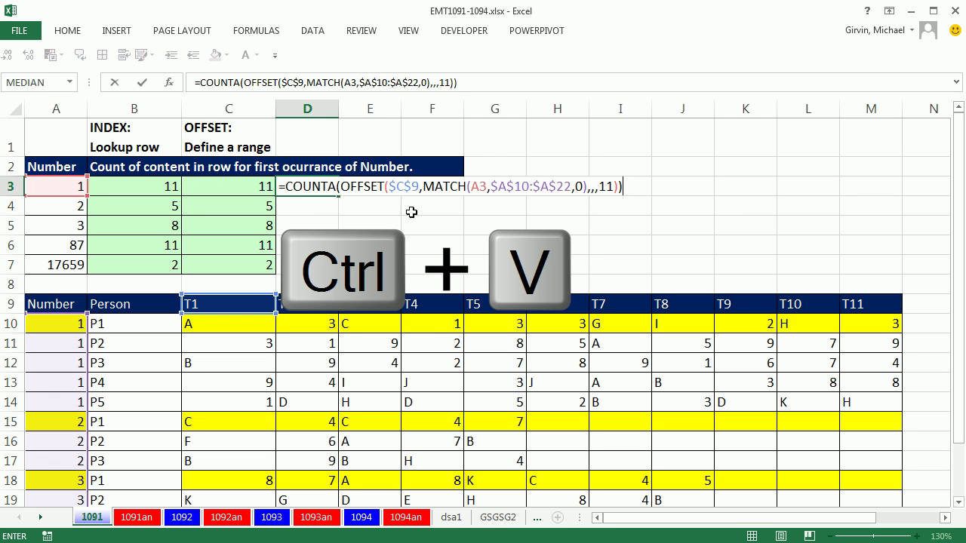
- Replace the hard-coded width 11 in D3 with COLUMNS($C$9:$M$9)
double_click(608, 187)
text(c)
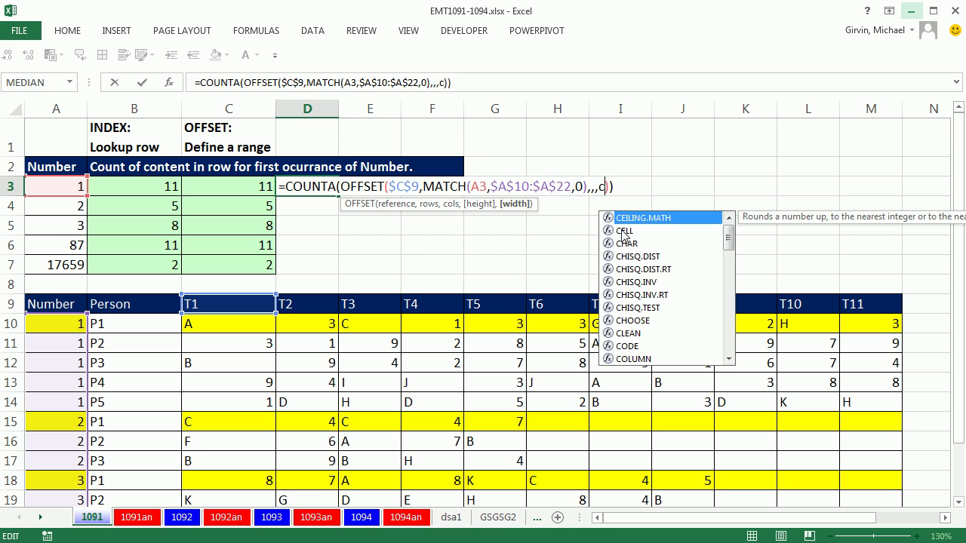
text(olumns()
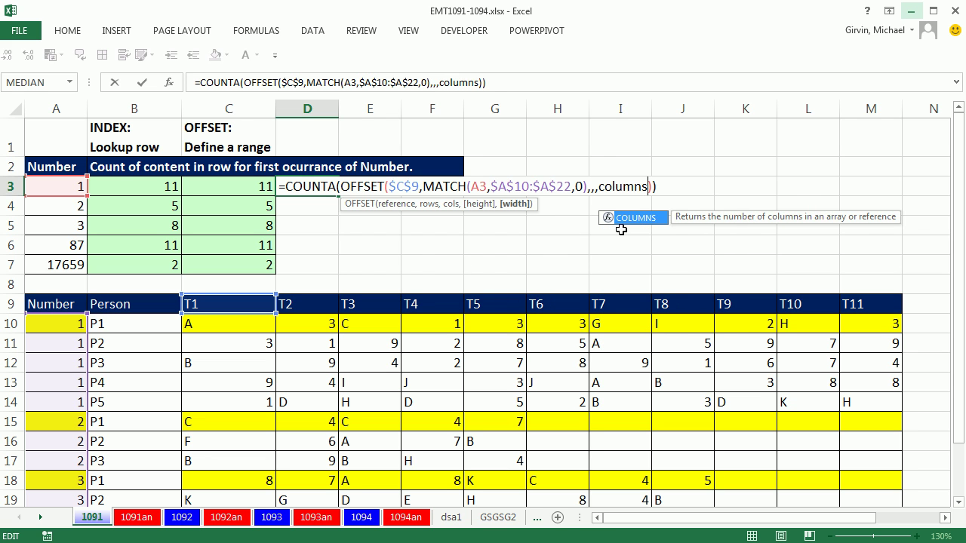
drag(199, 307, 862, 304)
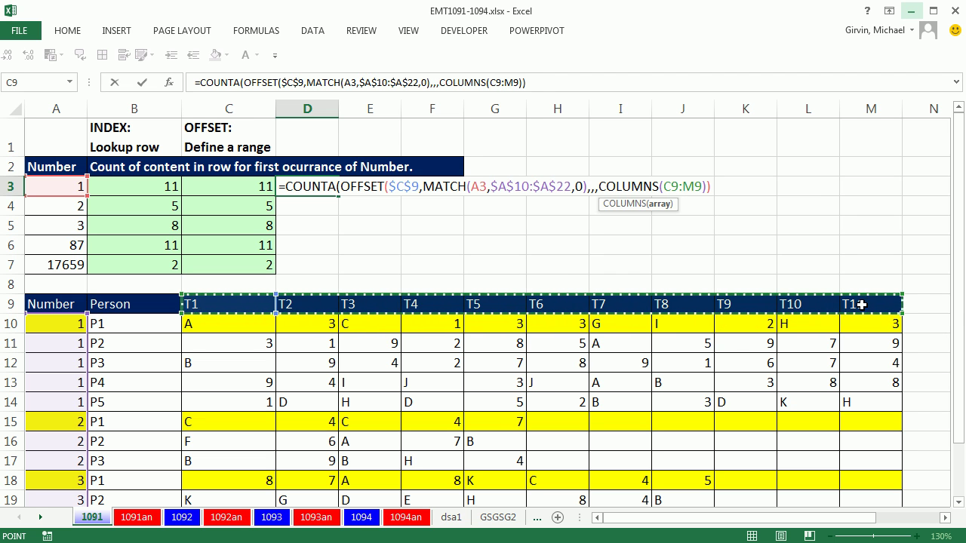
key(F4)
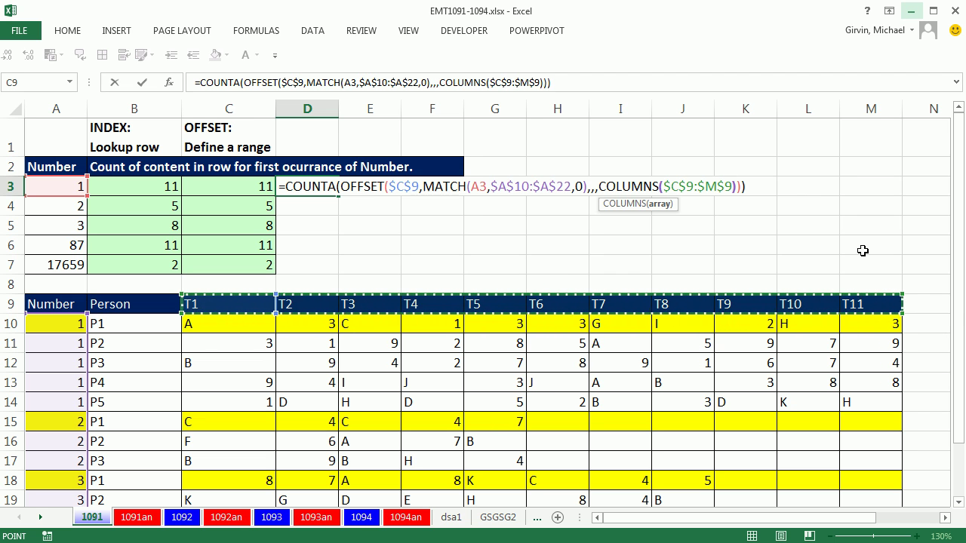
text())
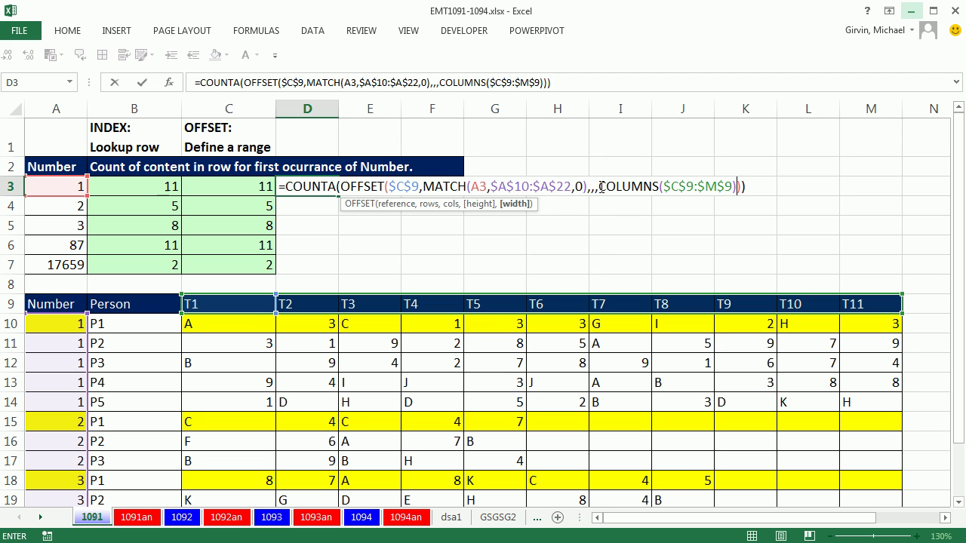
- Confirm COLUMNS evaluates to 11, commit D3, and fill down to D7
drag(598, 186, 740, 189)
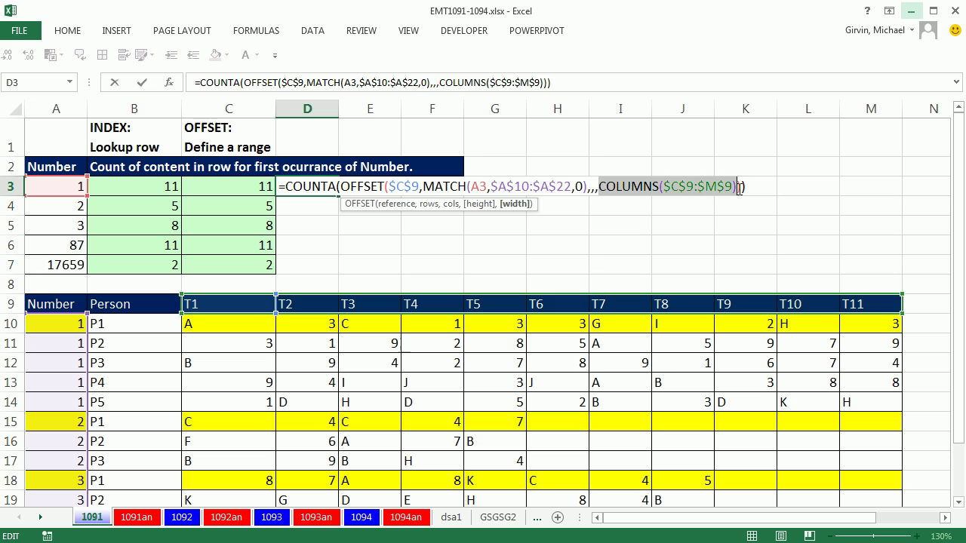
key(F9)
key(ctrl+z)
key(ctrl+Return)
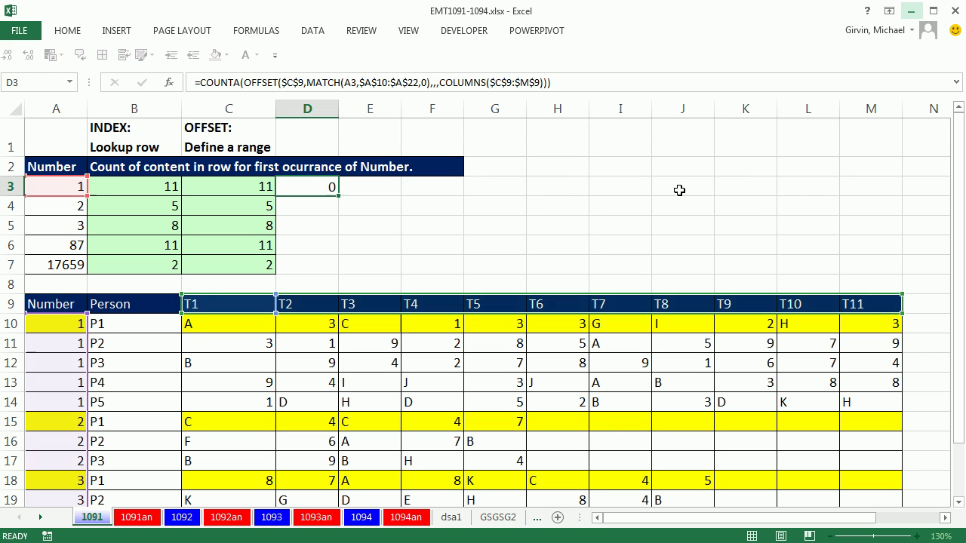
drag(339, 197, 341, 273)
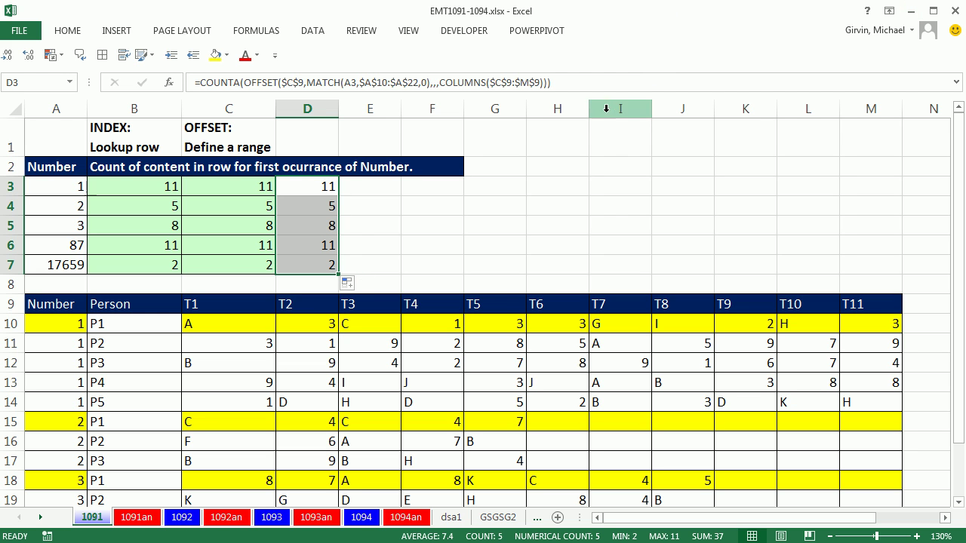
- Delete table columns H:I (T6 and T7)
drag(563, 110, 608, 107)
right_click(608, 107)
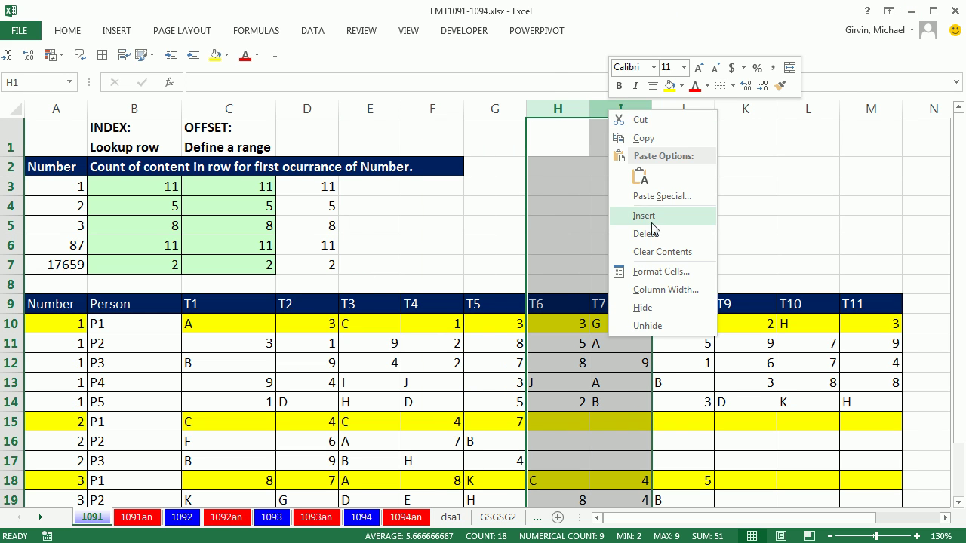
click(651, 232)
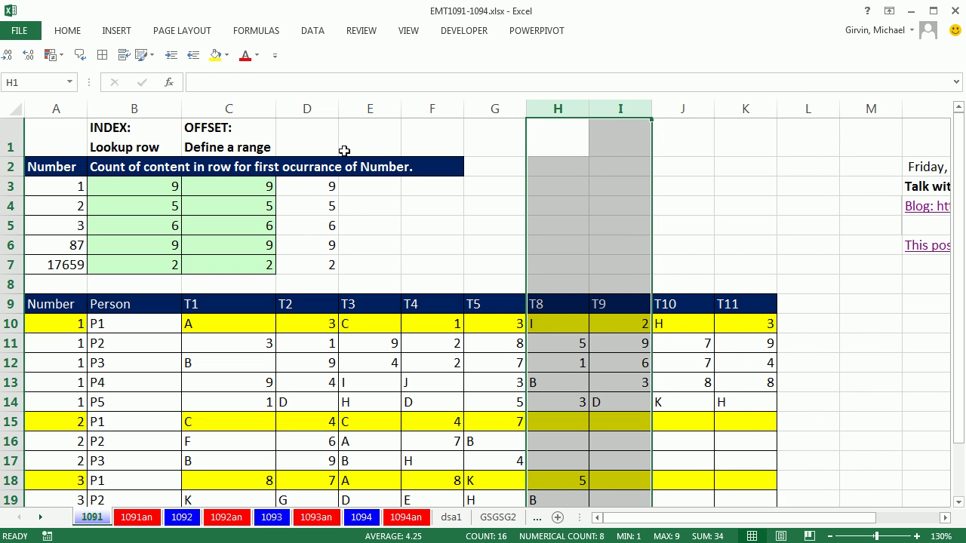
- Inspect D5's updated width COLUMNS($C$9:$K$9) and its OFFSET values, leaving the formula unchanged
double_click(307, 228)
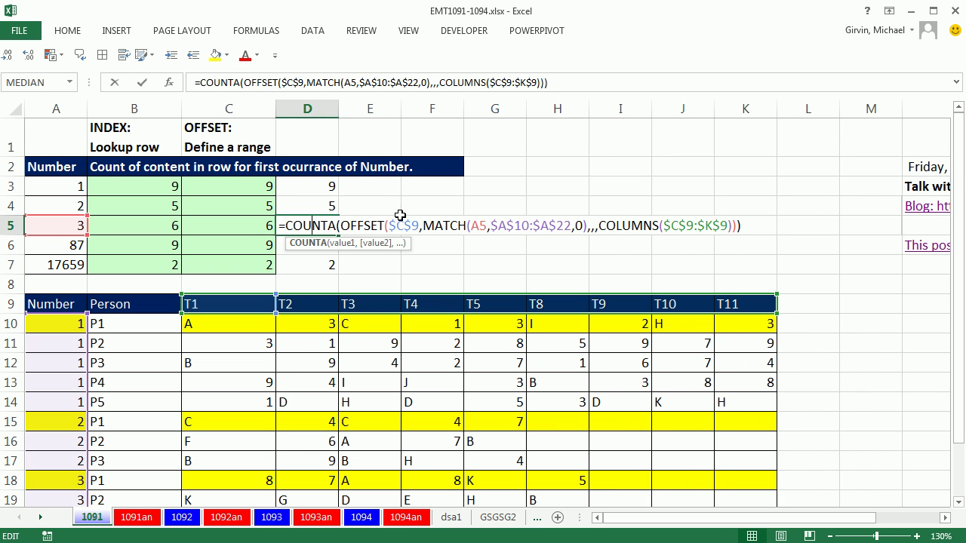
click(603, 228)
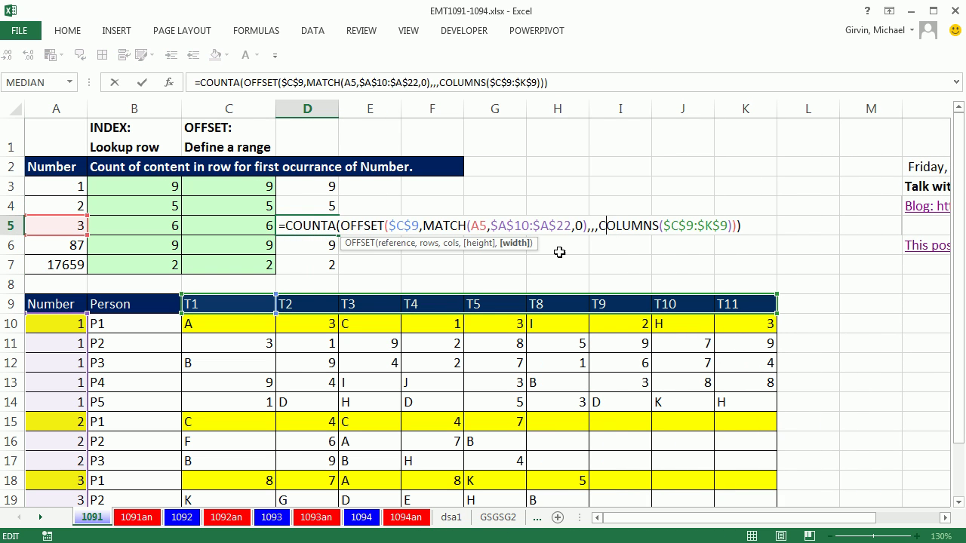
click(514, 244)
text(9)
click(514, 243)
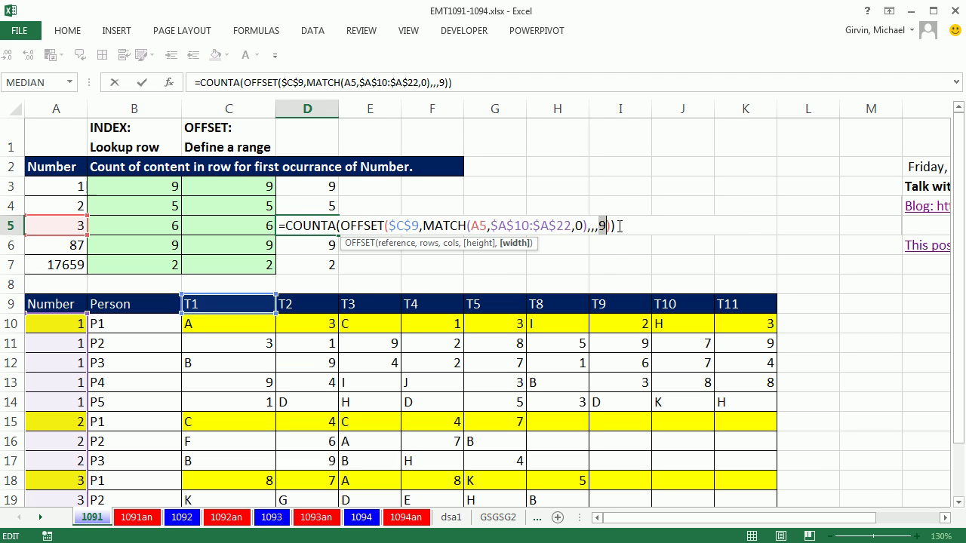
key(ctrl+z)
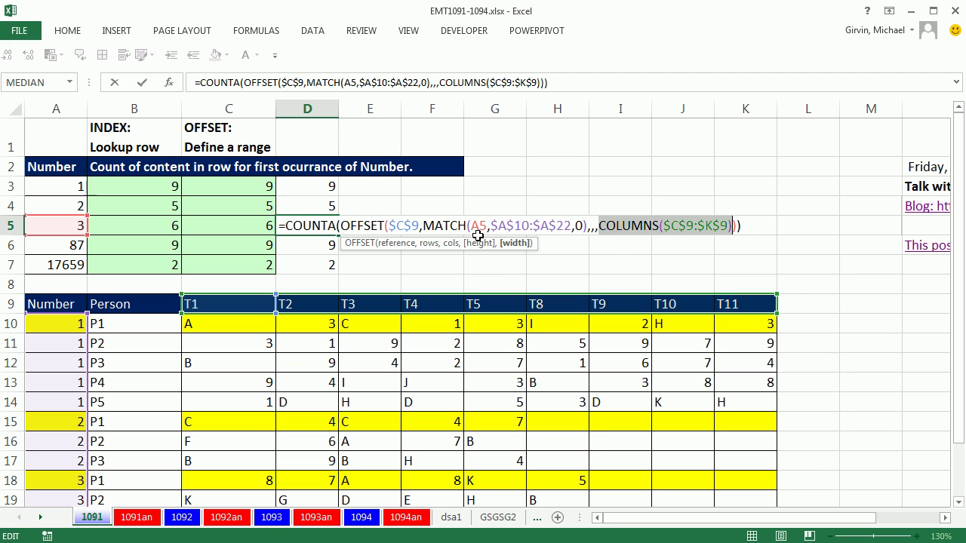
click(340, 228)
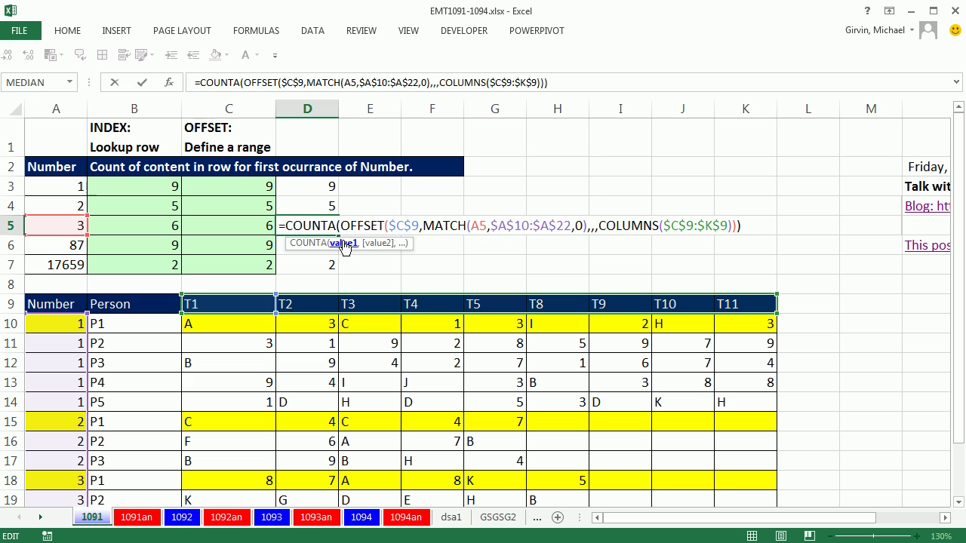
click(344, 243)
key(F9)
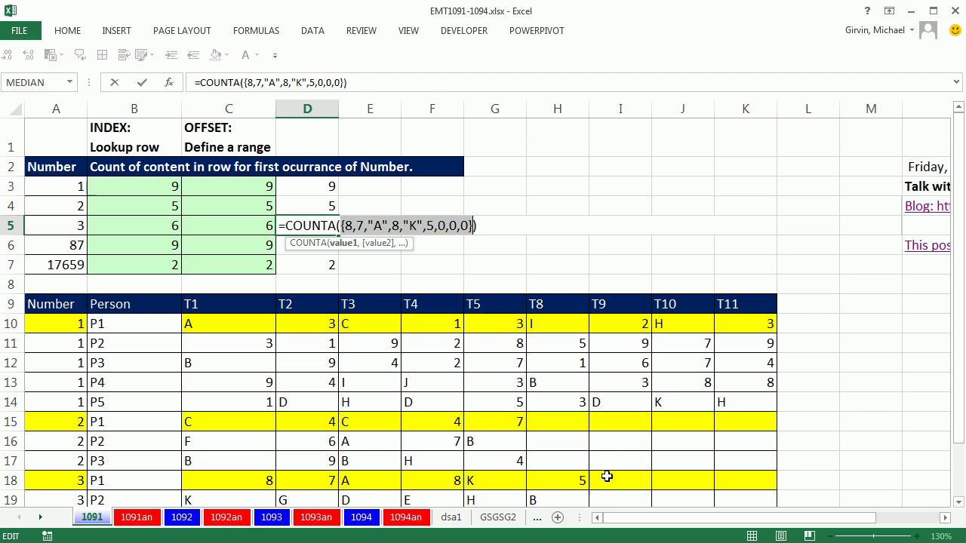
key(Escape)
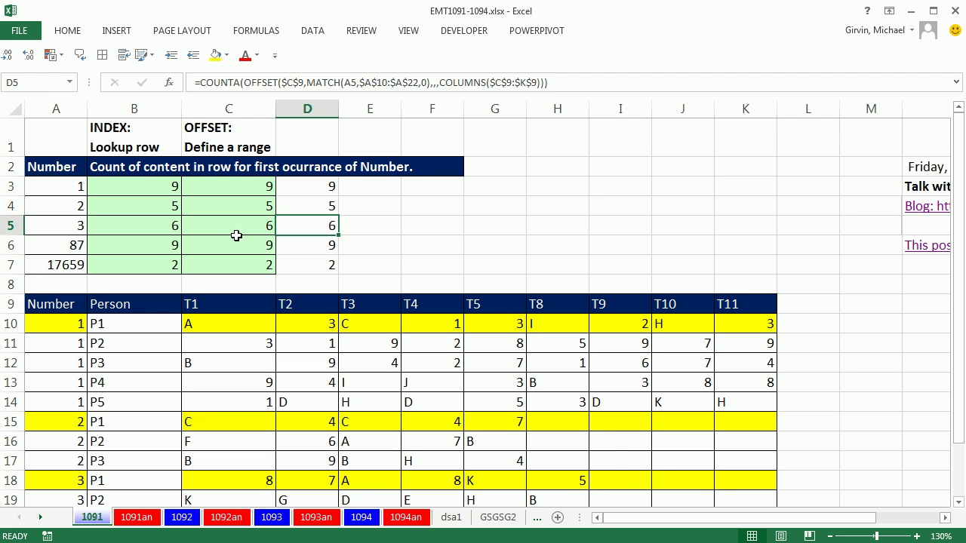
double_click(238, 227)
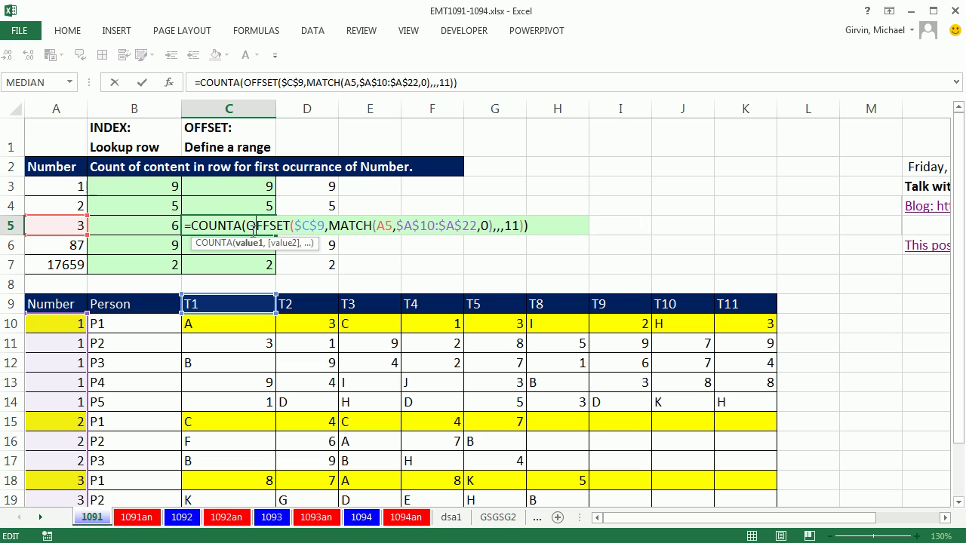
click(263, 245)
key(F9)
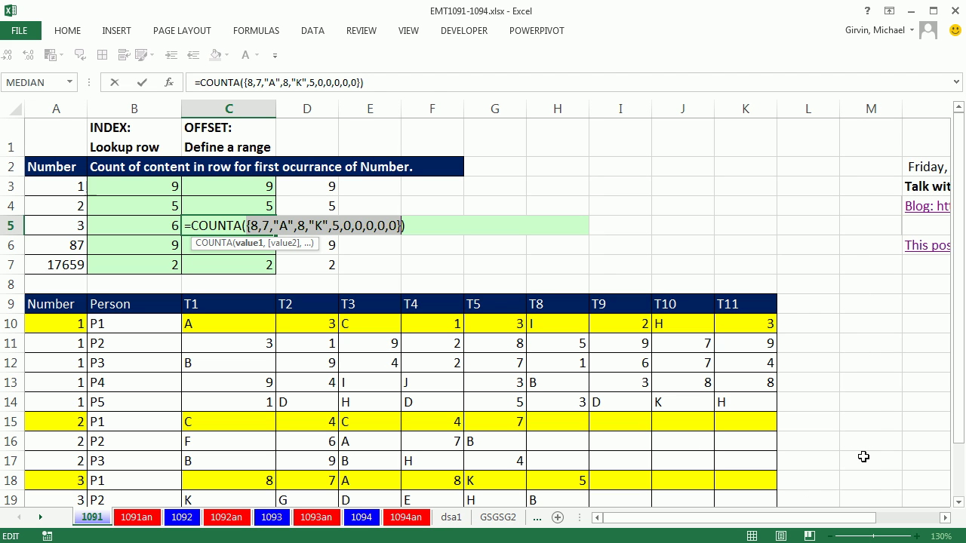
key(Escape)
- Review the D3 and C3 OFFSET formulas, then view B3's =COUNTA(INDEX($C$10:$K$22,…)) formula
double_click(300, 183)
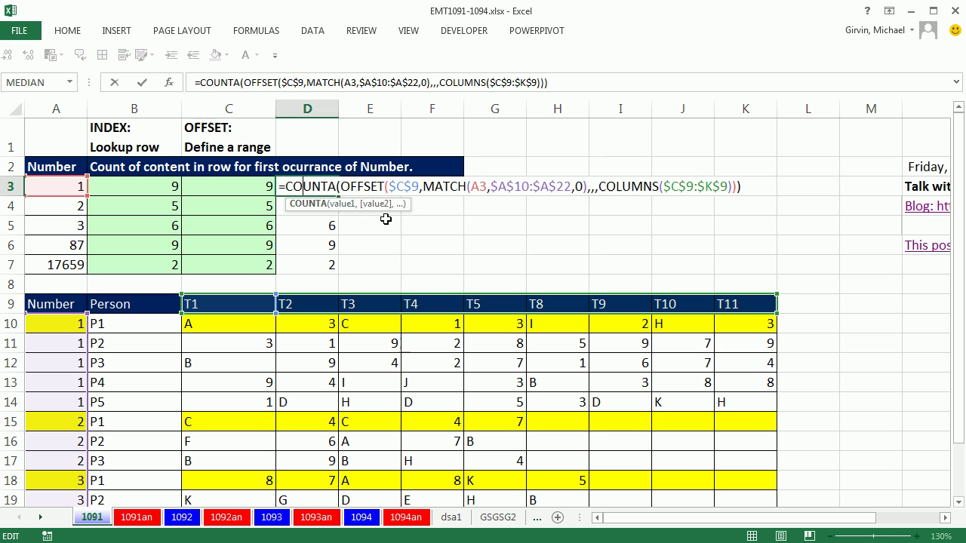
key(Escape)
double_click(251, 186)
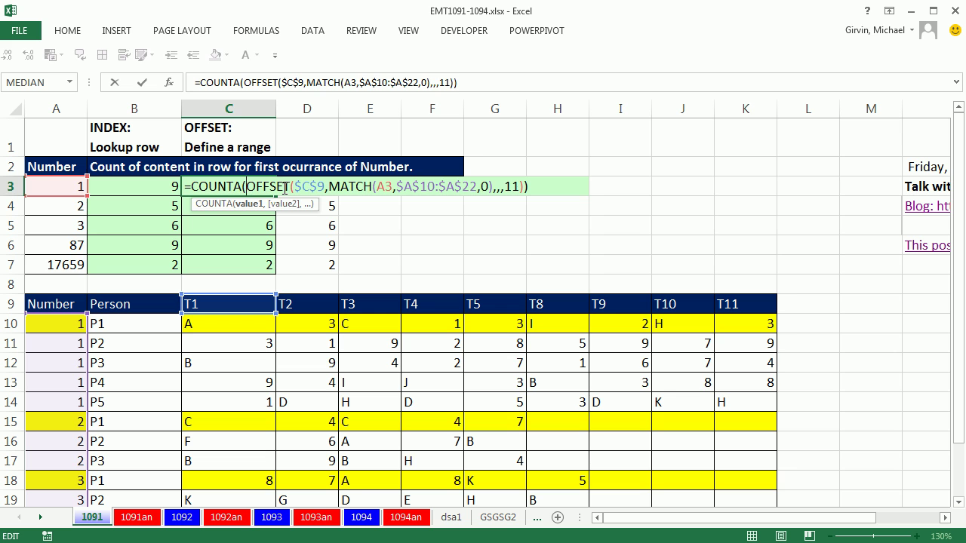
key(Escape)
double_click(167, 185)
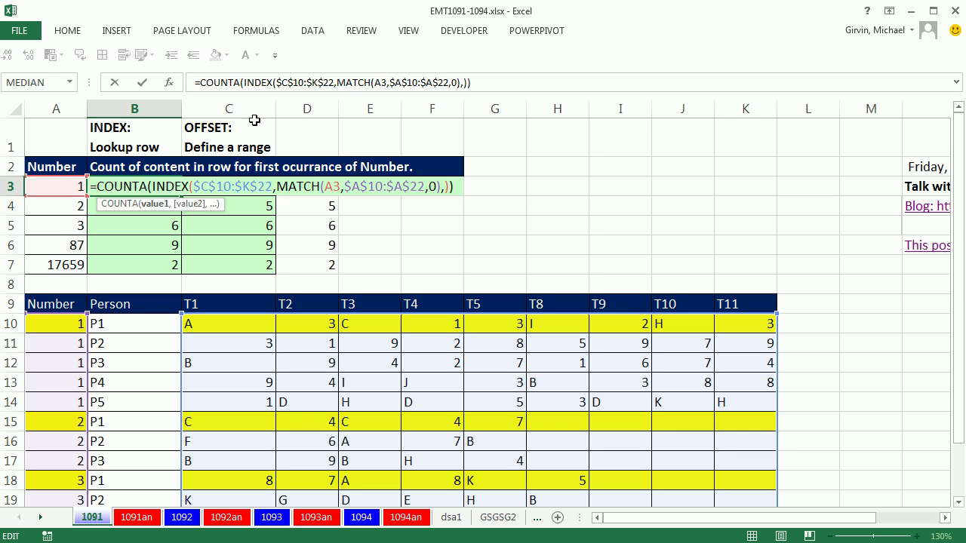